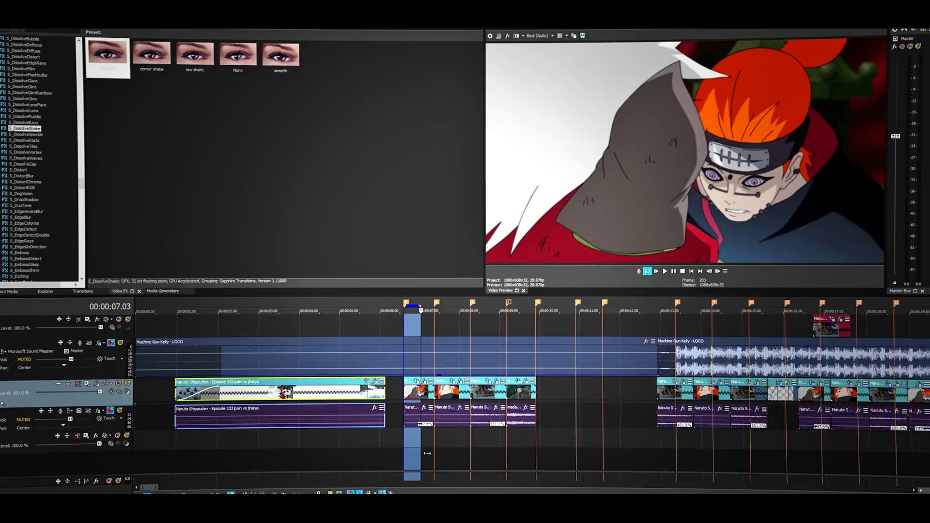
# Step: Set the loop region over the four short clips and preview it
pyautogui.moveTo(405, 301); pyautogui.dragTo(536, 301)
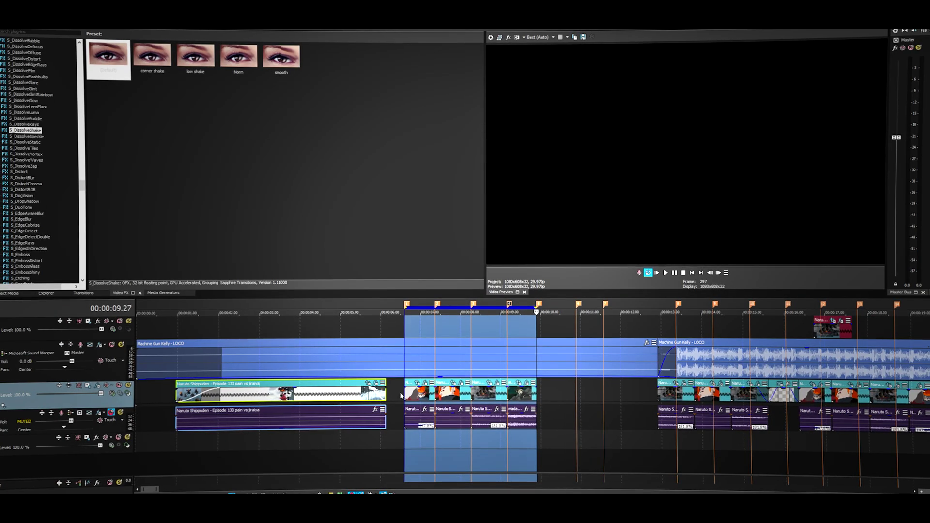
pyautogui.click(666, 272)
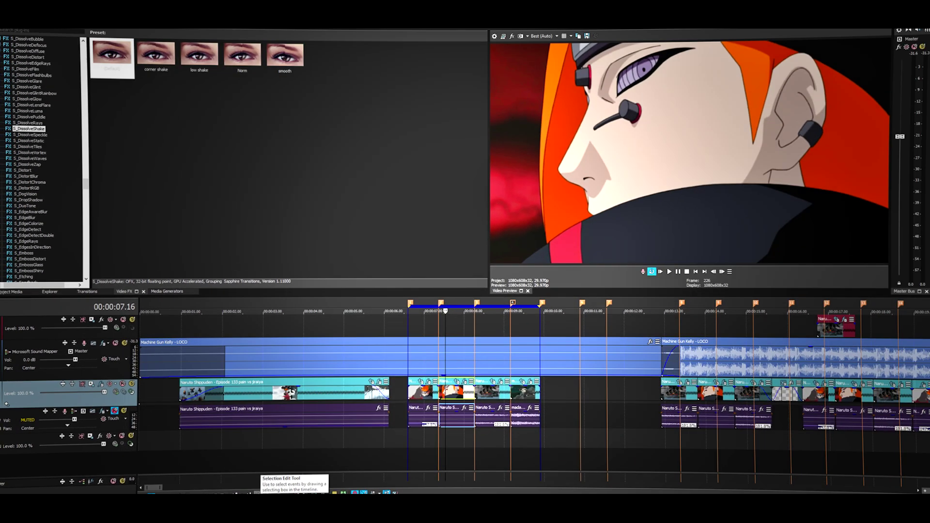
# Step: Select the four short clips in the loop region together and set them to Disable Resample
pyautogui.click(257, 492)
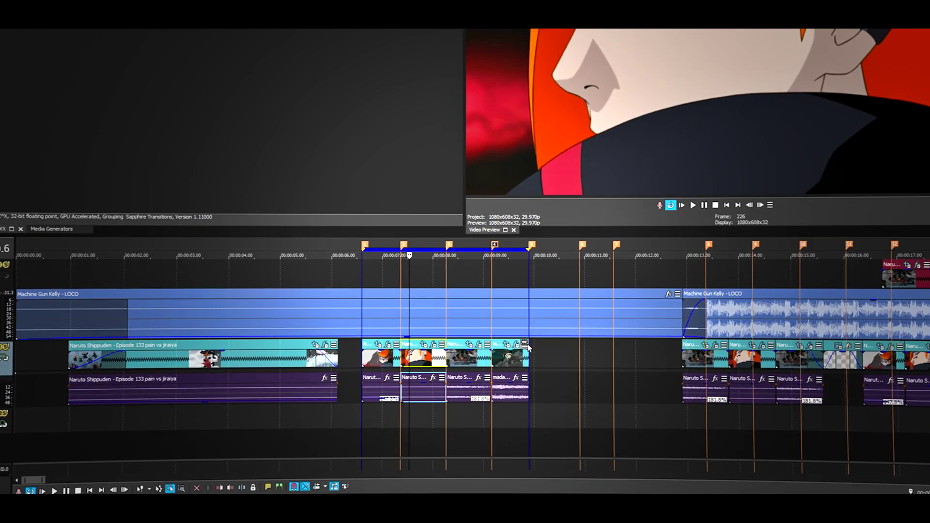
pyautogui.moveTo(559, 392); pyautogui.dragTo(525, 392)
pyautogui.moveTo(511, 361); pyautogui.dragTo(374, 361)
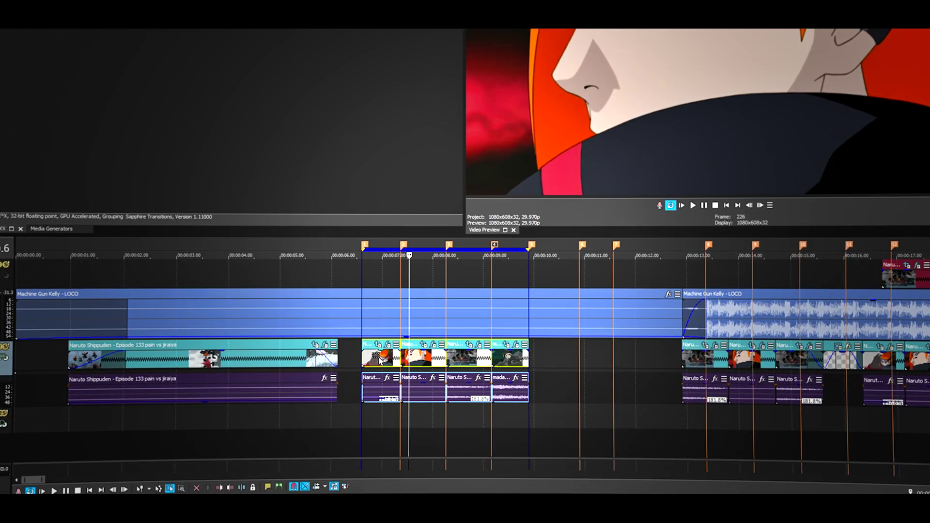
pyautogui.rightClick(380, 360)
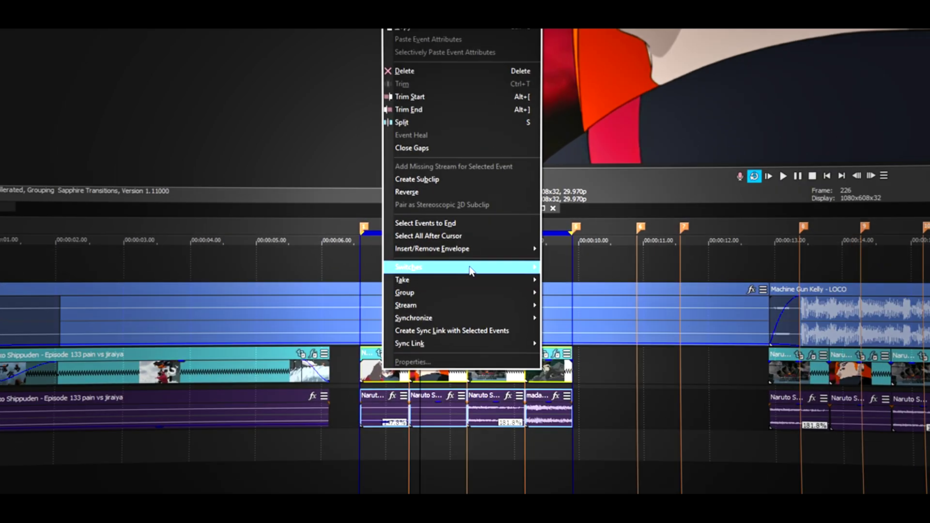
pyautogui.moveTo(454, 278)
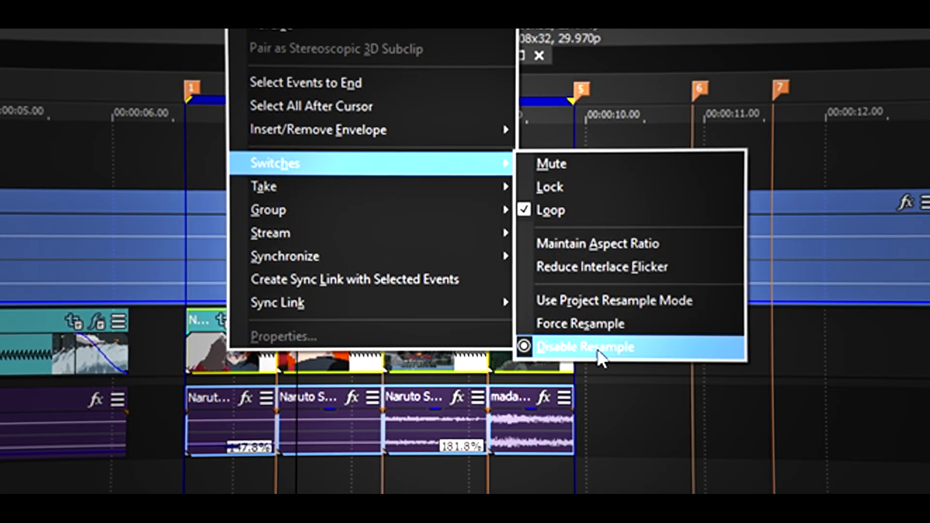
pyautogui.click(760, 415)
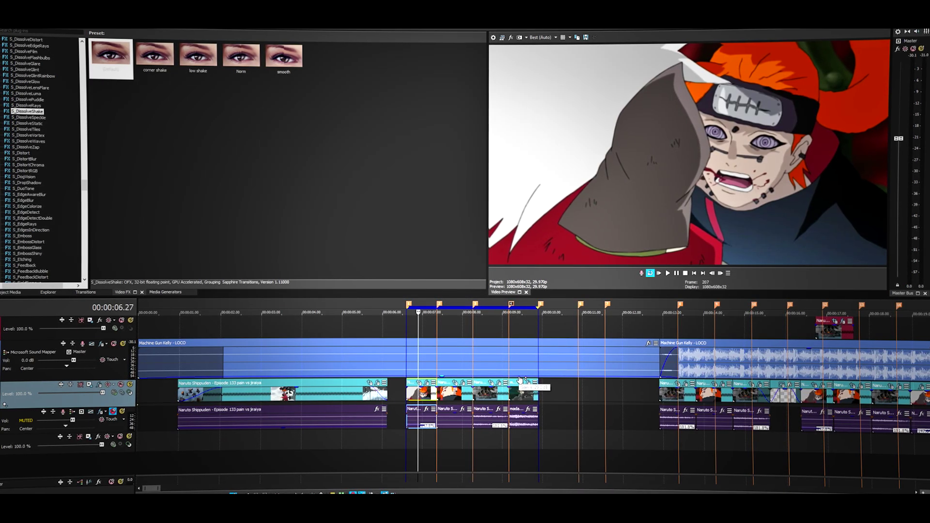
# Step: Apply the default S_DissolveShake effect to the first of the four short clips and look over its X Shake parameters
pyautogui.scroll(8, 36, 132)
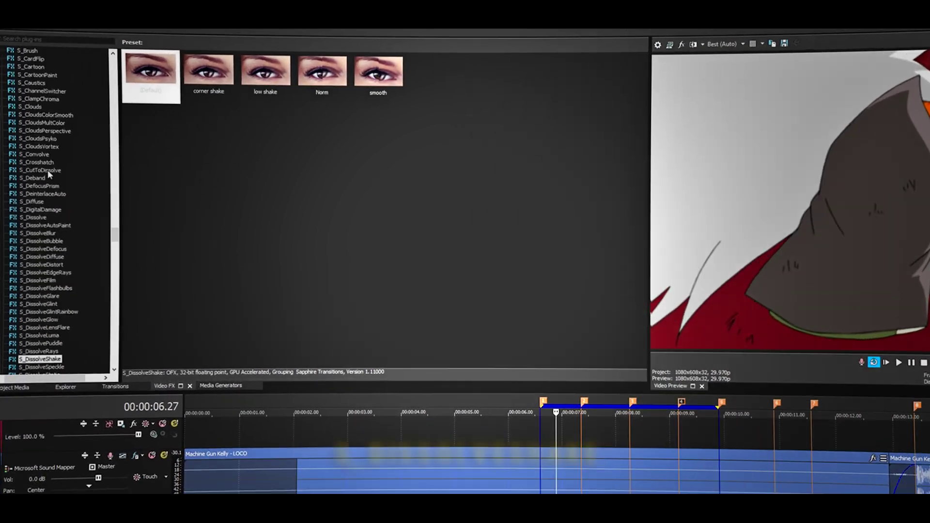
pyautogui.scroll(-7, 48, 157)
pyautogui.moveTo(149, 72); pyautogui.dragTo(437, 361)
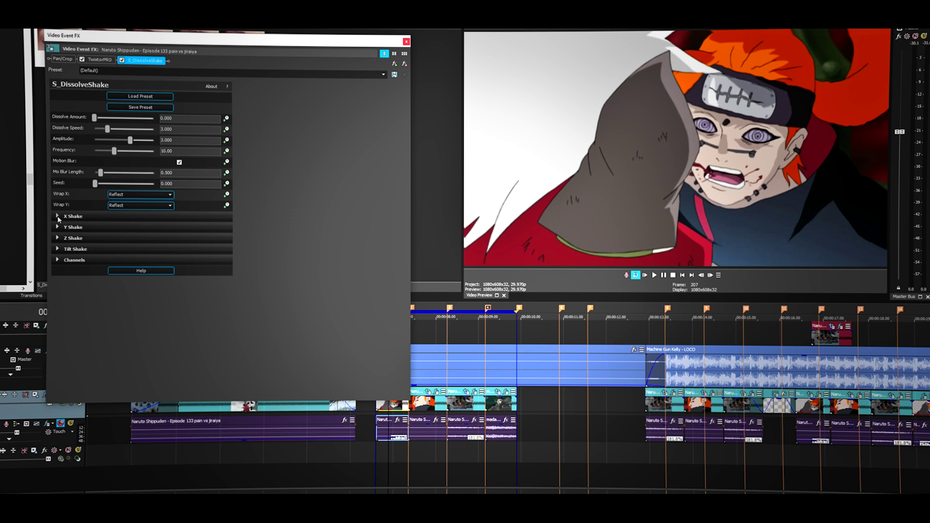
pyautogui.click(57, 217)
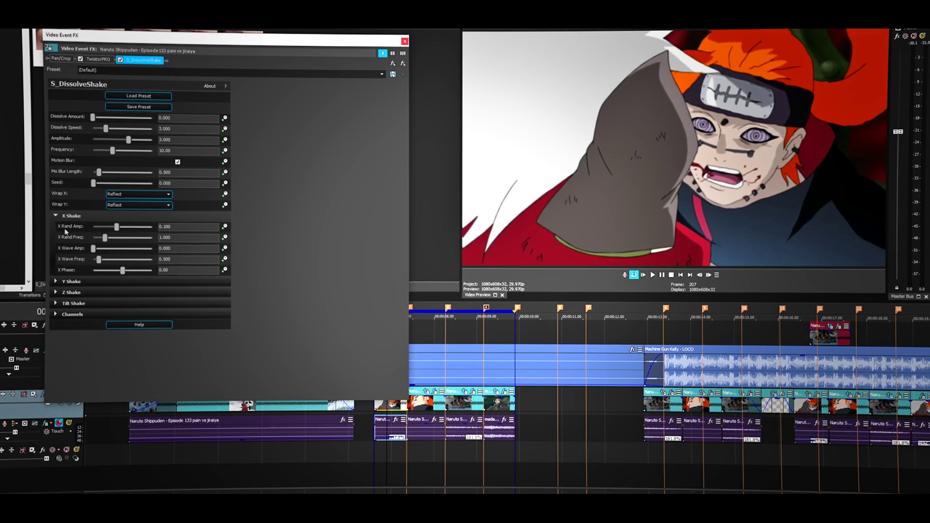
pyautogui.click(55, 215)
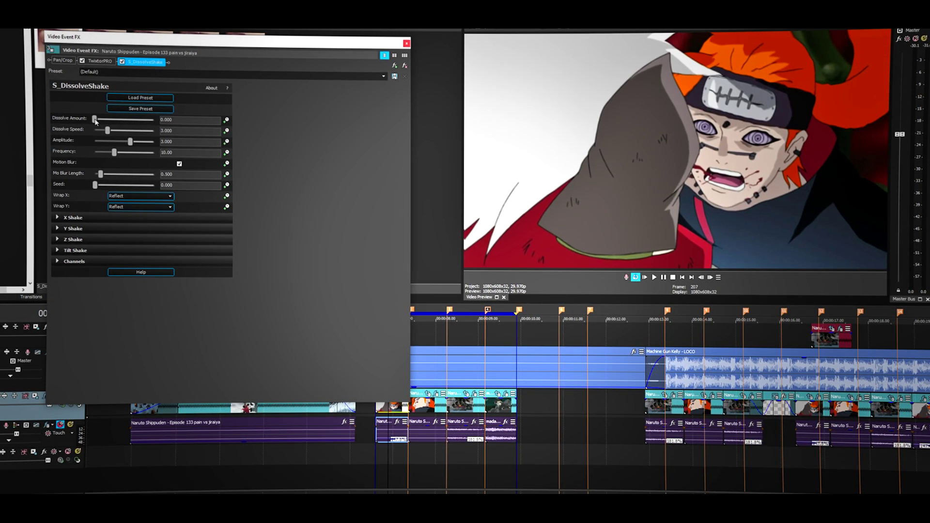
# Step: Try out different Dissolve Amount strengths on the first clip's shake and set the amount to 0.1
pyautogui.moveTo(95, 121); pyautogui.dragTo(115, 121)
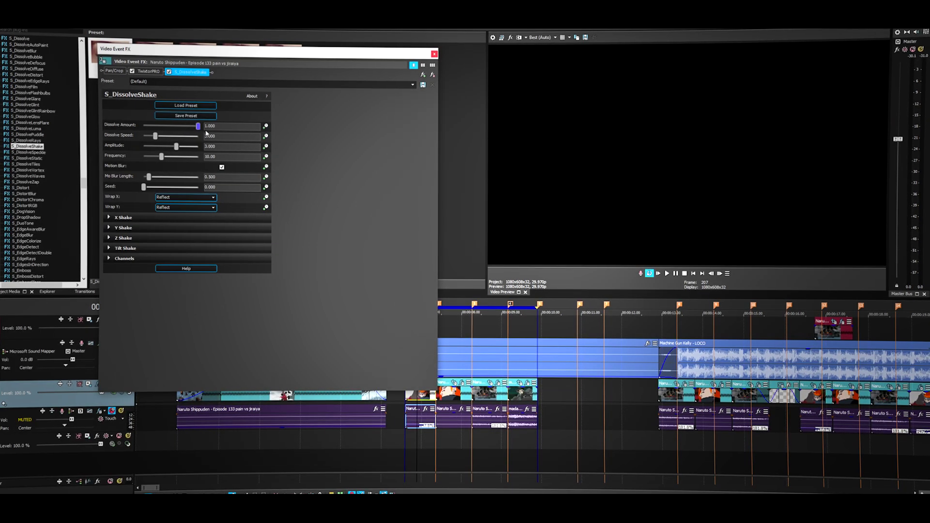
pyautogui.moveTo(197, 125); pyautogui.dragTo(162, 125)
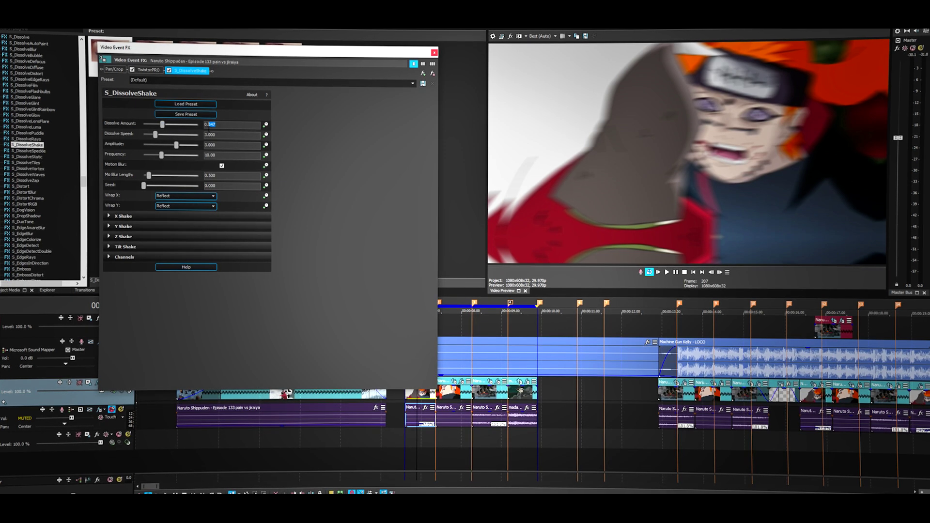
pyautogui.press('Return')
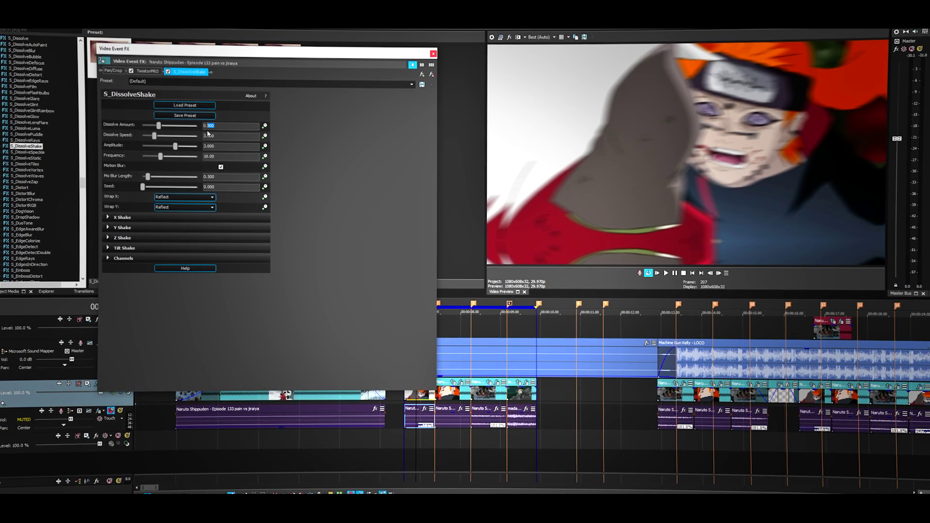
pyautogui.write('0.1')
pyautogui.press('Return')
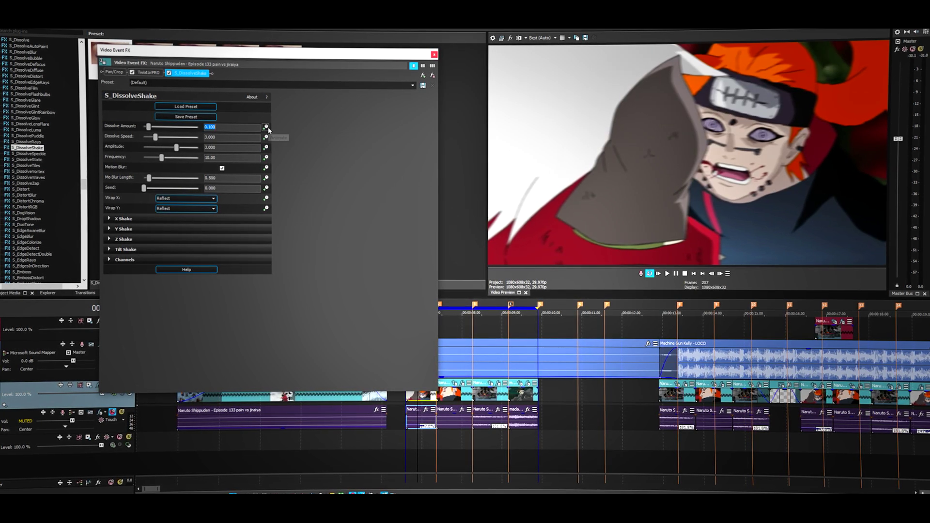
# Step: Animate the first clip's Dissolve Amount with the cursor synced to the timeline, and keyframe it to 0 at 00:00:00.21 near the clip's end
pyautogui.click(267, 127)
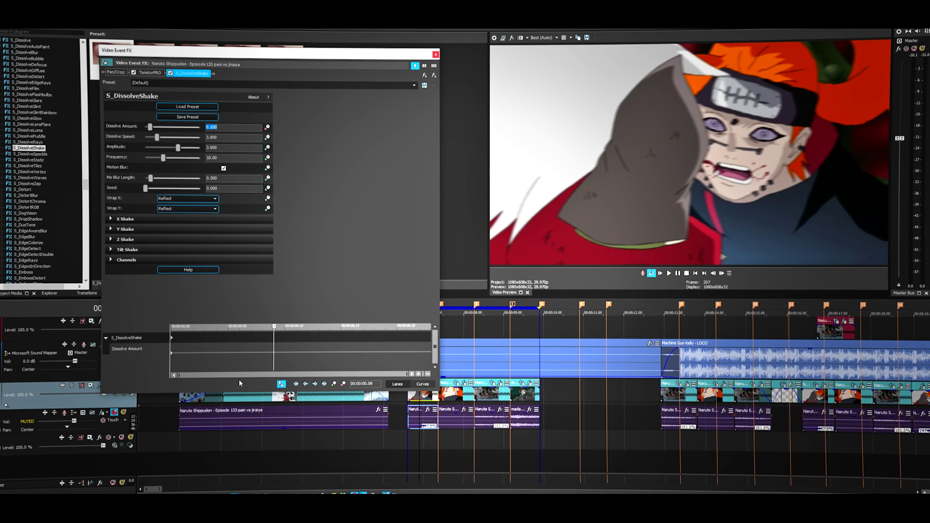
pyautogui.click(283, 384)
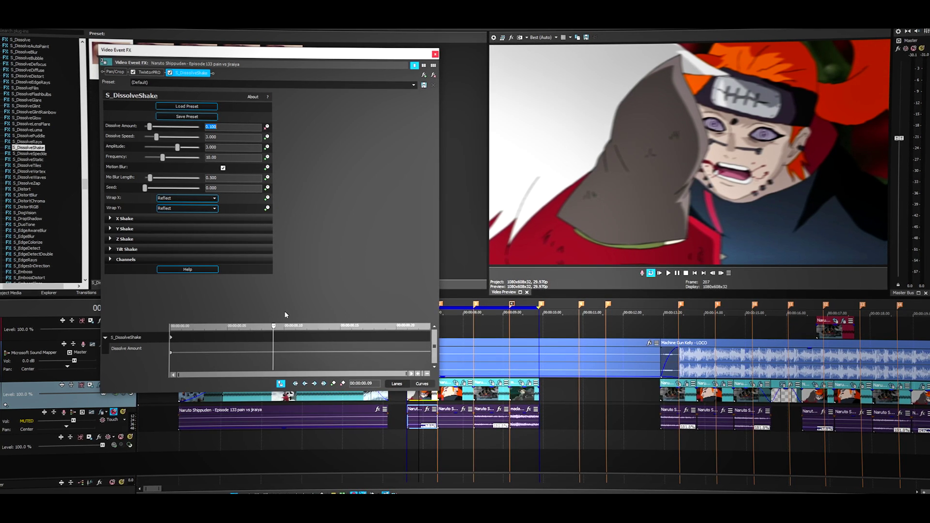
pyautogui.scroll(5, 504, 411)
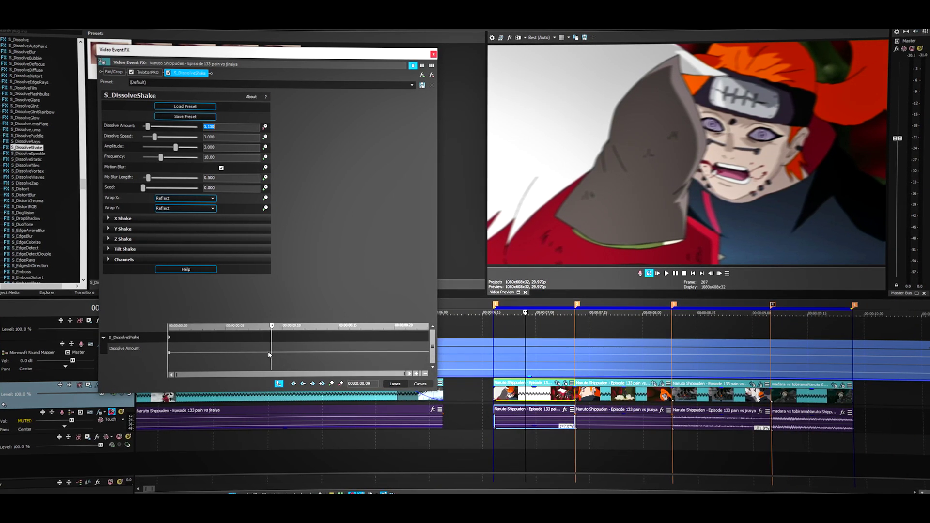
pyautogui.click(174, 352)
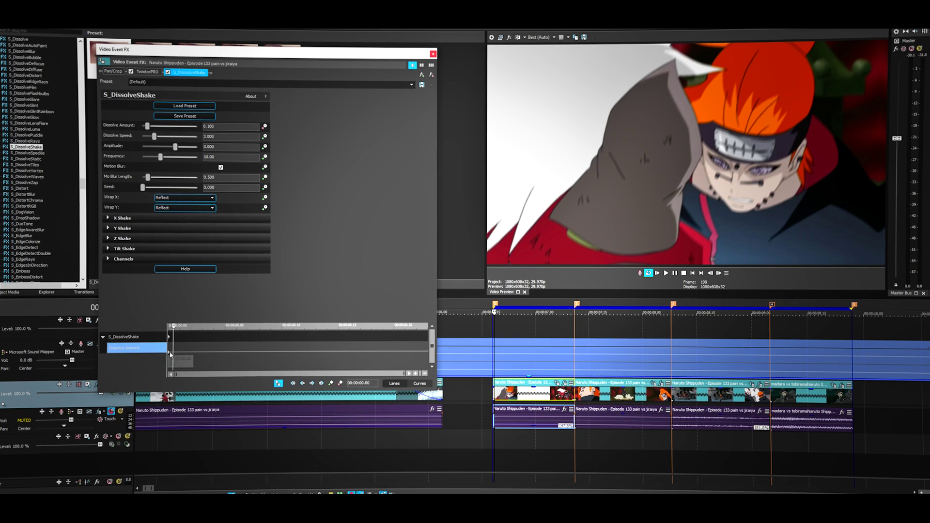
pyautogui.press('space')
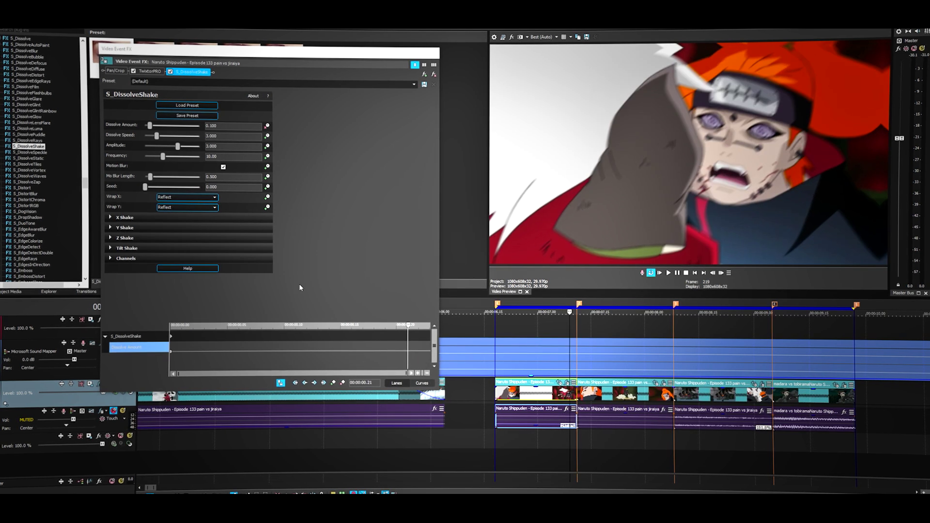
pyautogui.moveTo(150, 128); pyautogui.dragTo(144, 126)
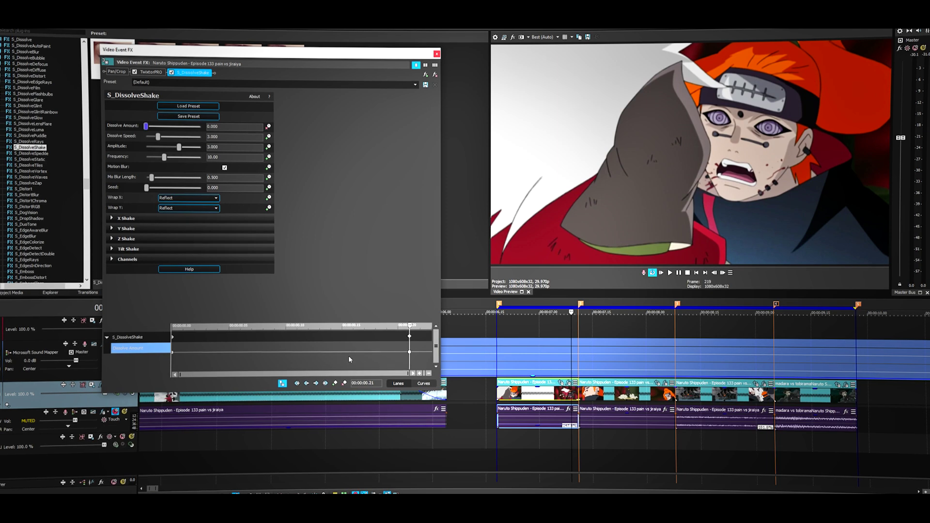
pyautogui.press('Home')
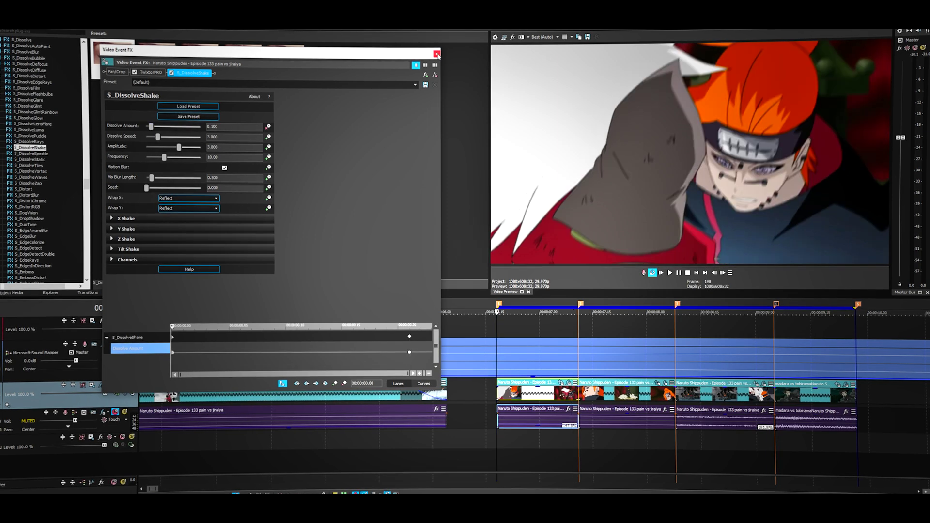
pyautogui.click(437, 54)
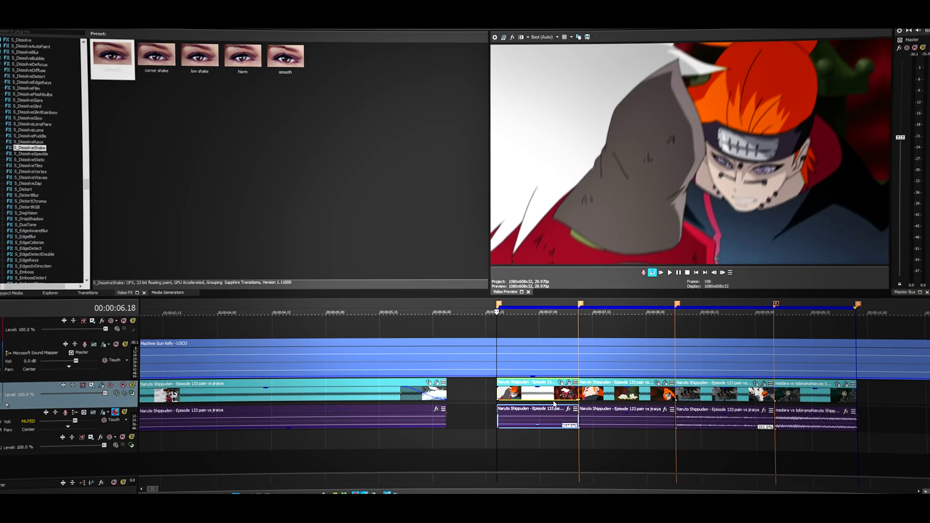
# Step: Build a dynamic RAM preview of the loop region and play back the first clip's shake
pyautogui.press('space')
pyautogui.press('space')
pyautogui.press('space')
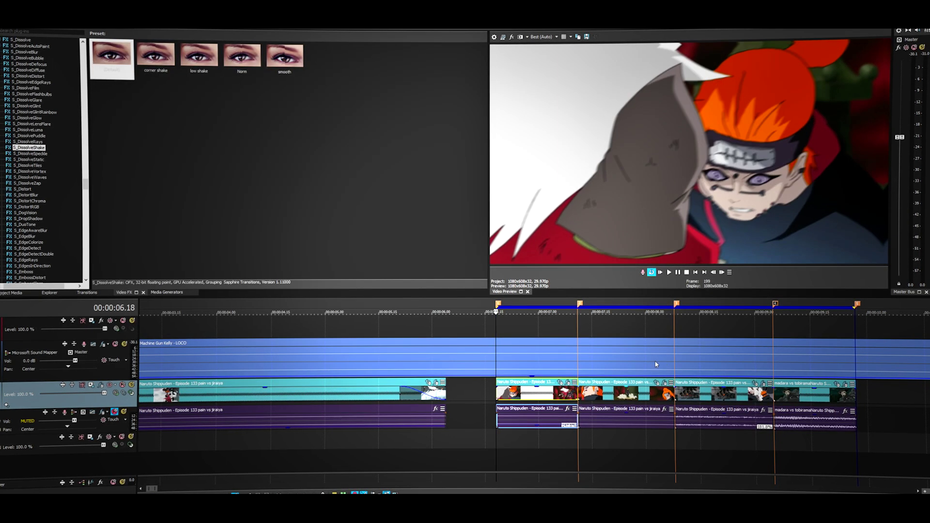
pyautogui.press('space')
pyautogui.hotkey('shift', 'b')
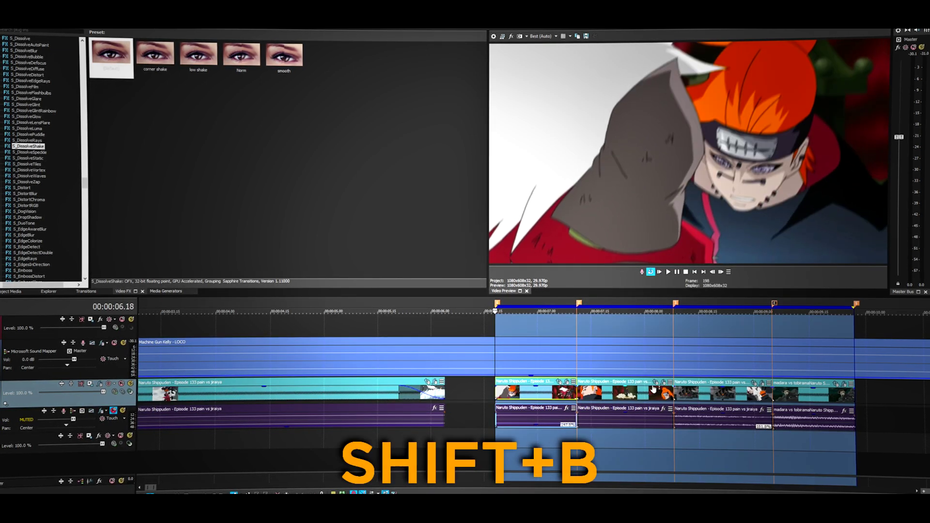
pyautogui.click(668, 272)
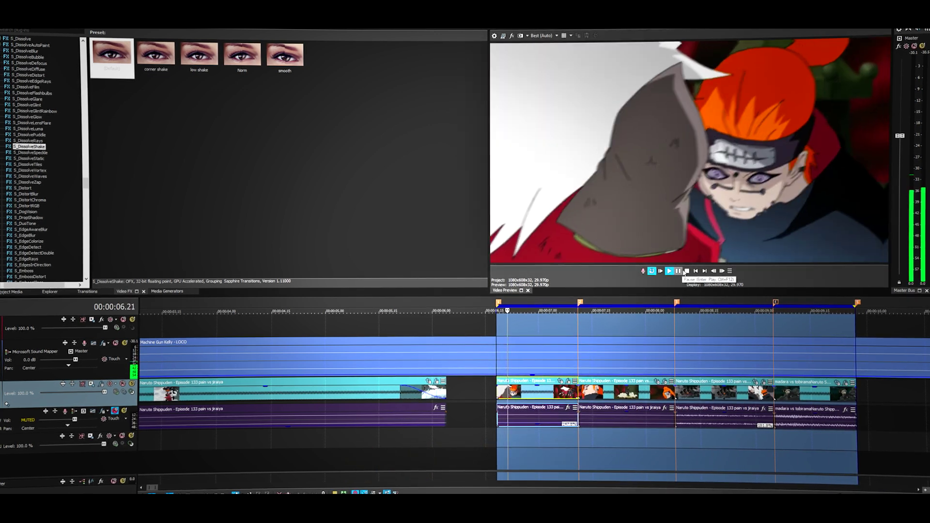
pyautogui.click(682, 271)
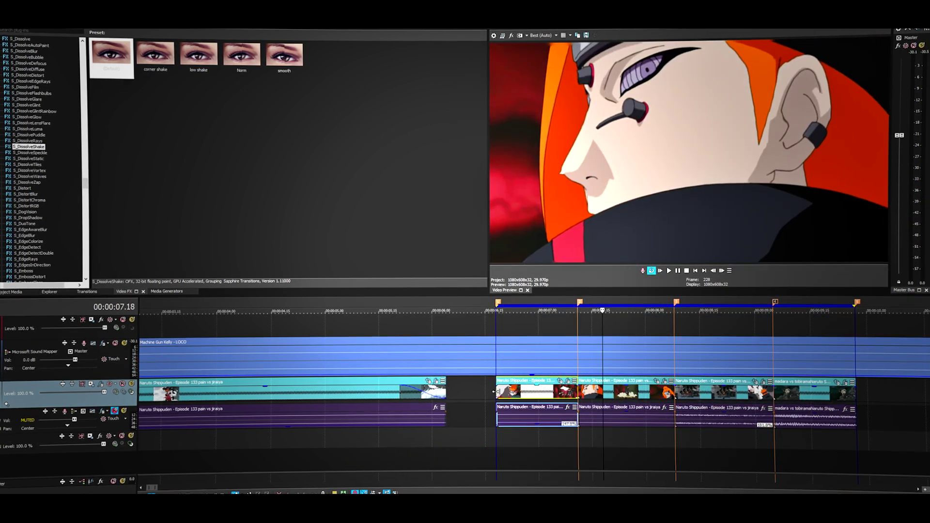
pyautogui.click(676, 272)
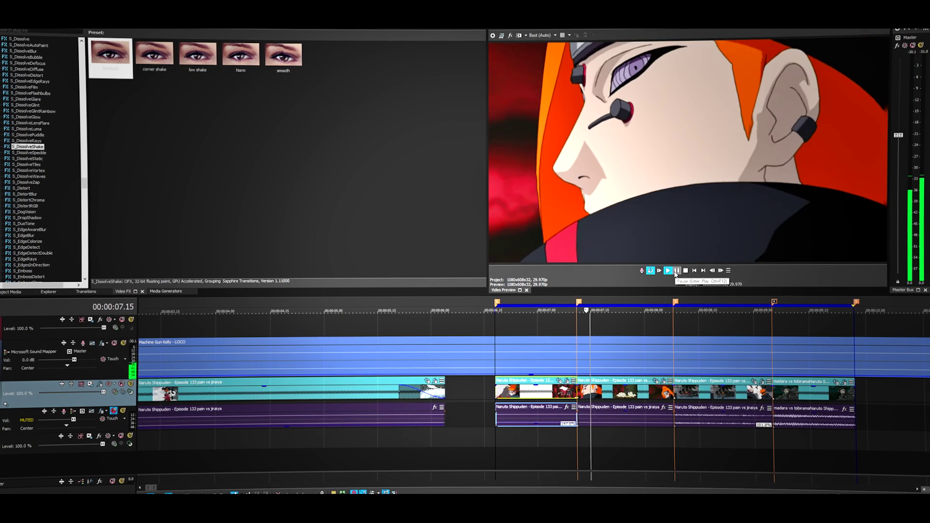
pyautogui.click(677, 271)
# Step: Apply S_DissolveShake to the second short clip with a Dissolve Amount of 0.1 and enable animation for that amount
pyautogui.moveTo(565, 321); pyautogui.dragTo(596, 396)
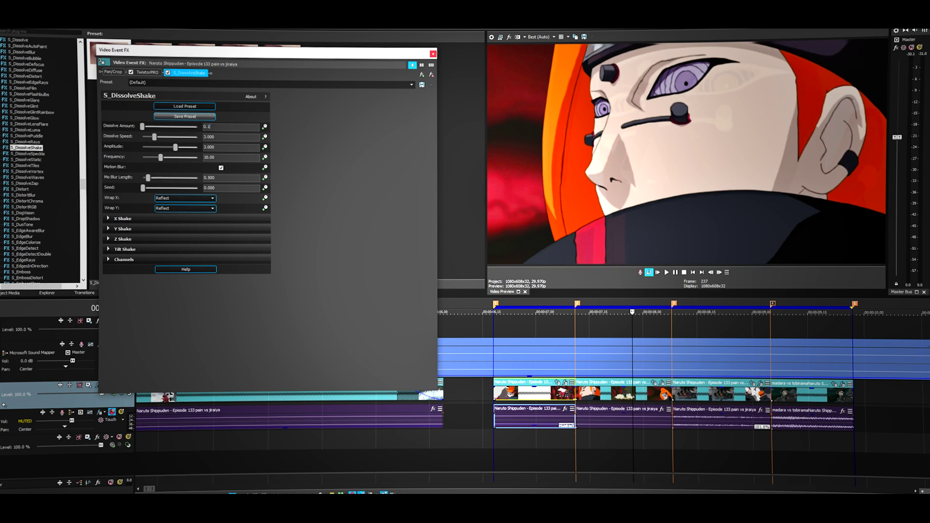
pyautogui.press('Return')
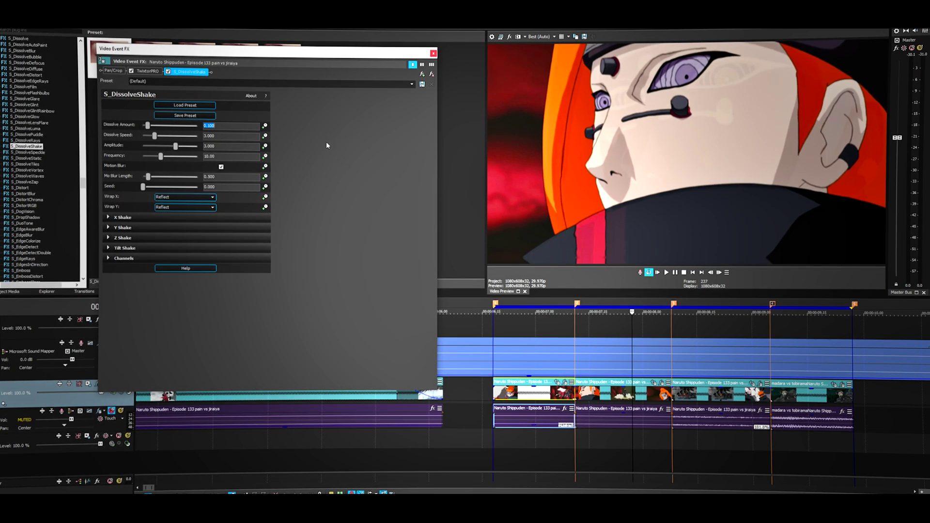
pyautogui.click(265, 125)
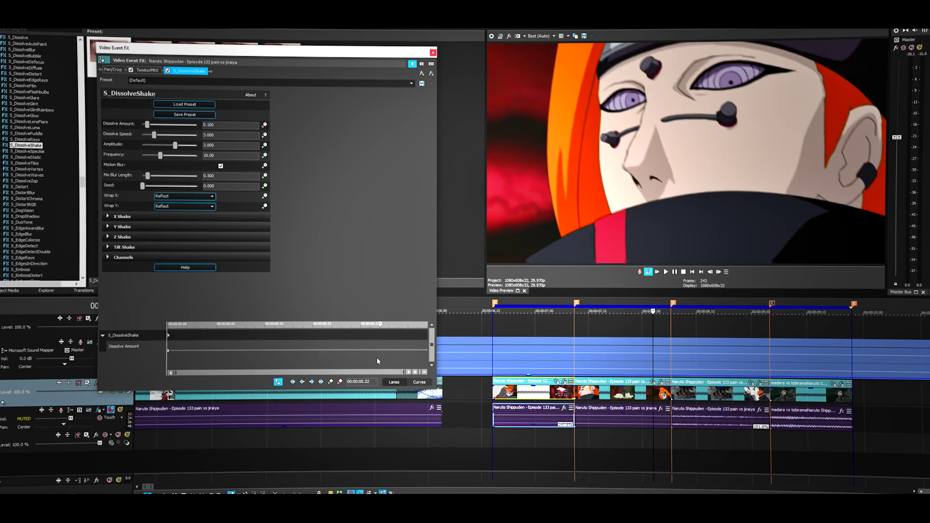
# Step: Keyframe the second clip's Dissolve Amount to 0 at 00:00:00.23 near the clip's end and close the effect settings
pyautogui.moveTo(382, 325); pyautogui.dragTo(397, 356)
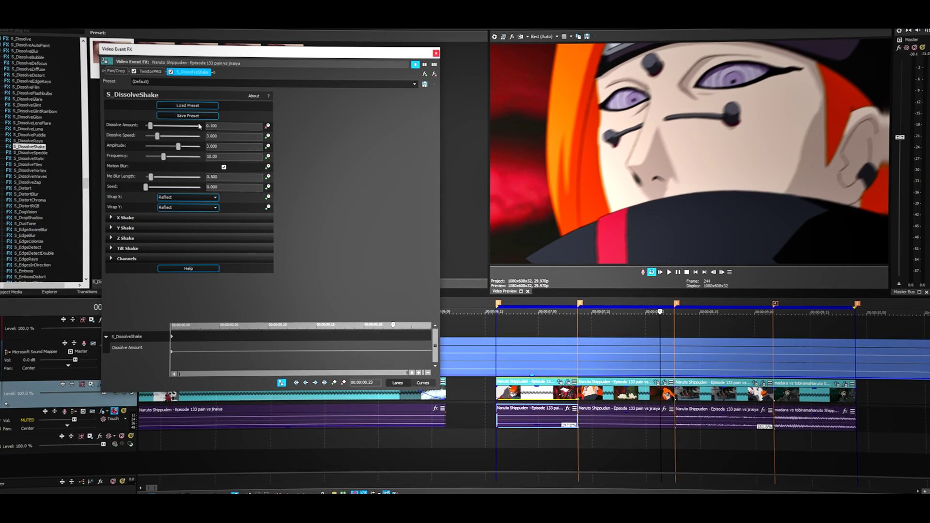
pyautogui.moveTo(150, 126); pyautogui.dragTo(136, 127)
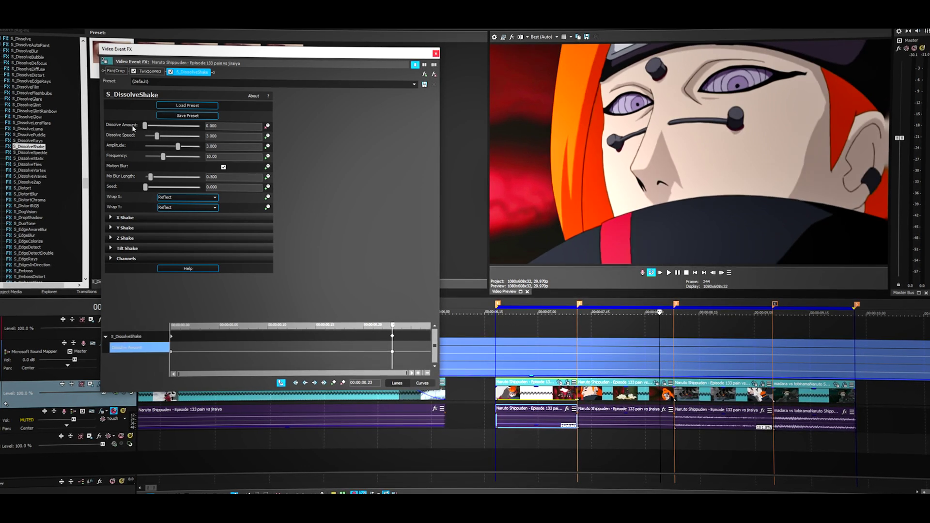
pyautogui.click(572, 397)
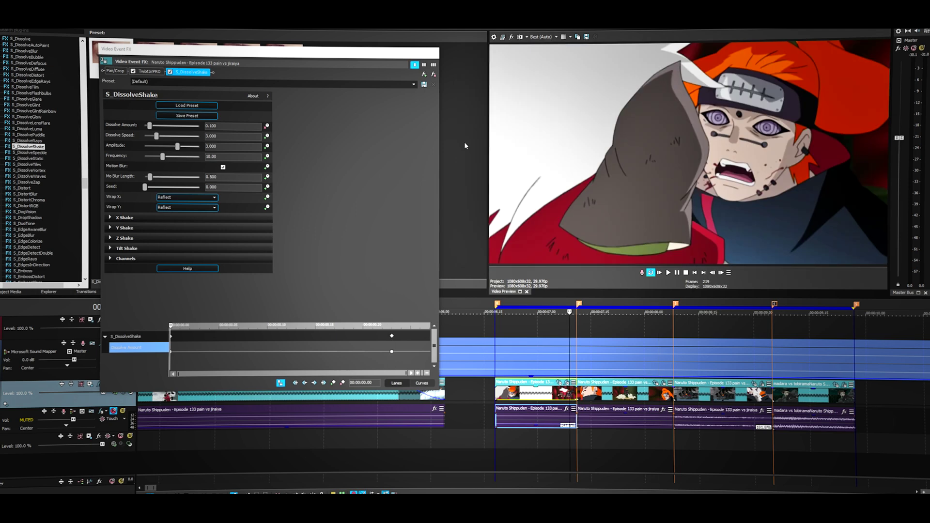
pyautogui.click(423, 48)
# Step: Play back the loop region to check the shakes, and select the third short clip near its start
pyautogui.click(667, 272)
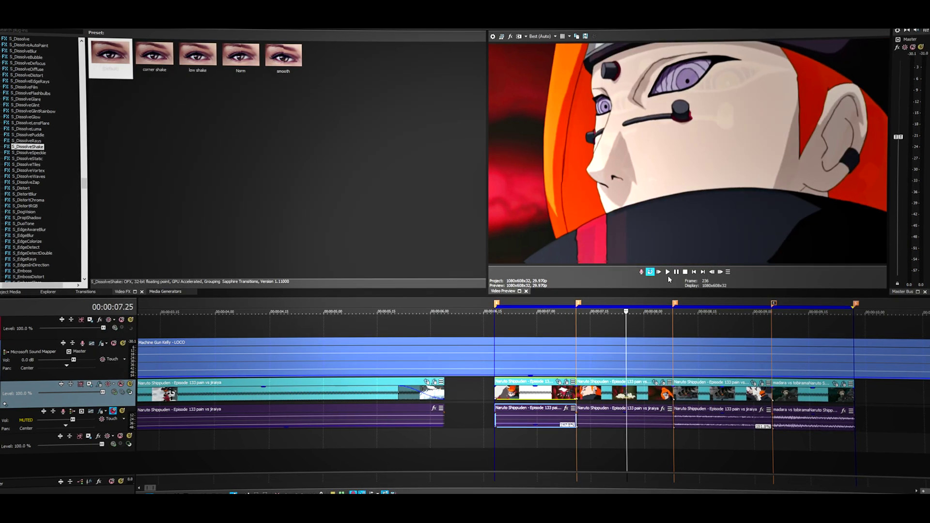
pyautogui.click(667, 273)
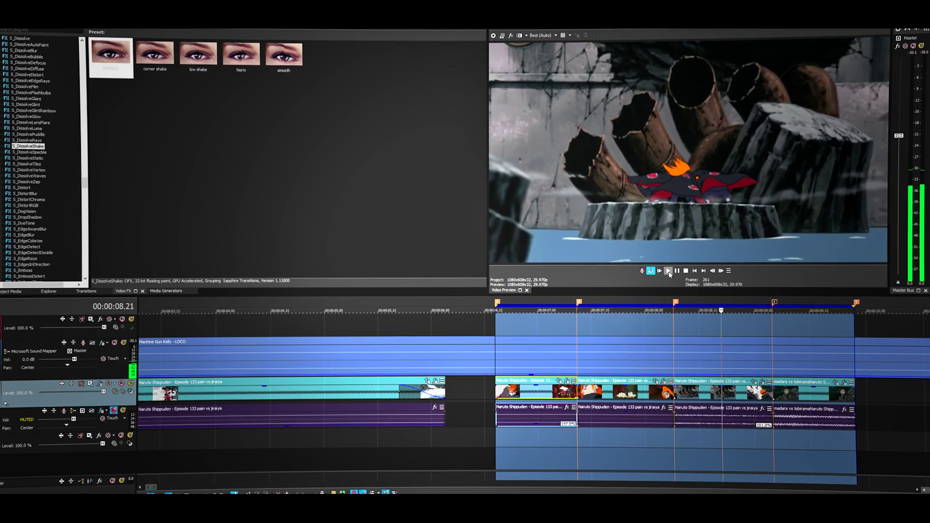
pyautogui.click(688, 394)
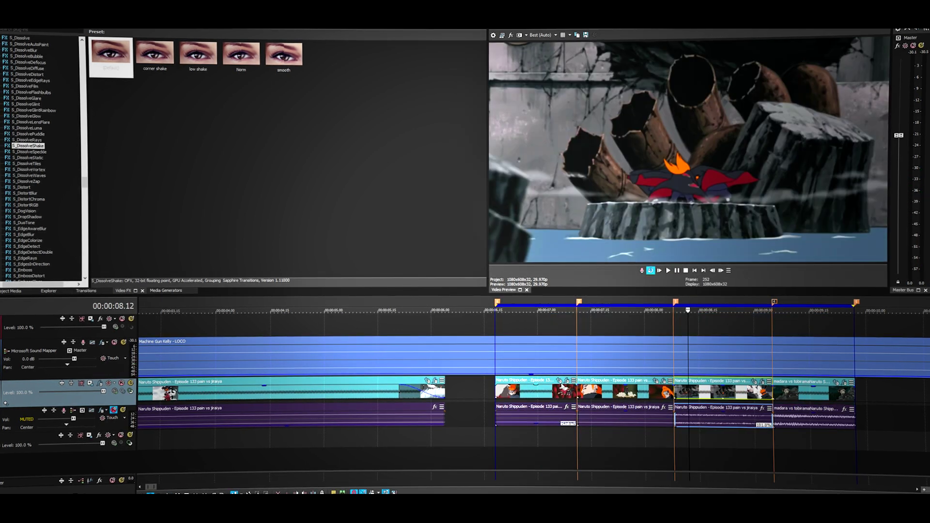
# Step: Apply S_DissolveShake to the third short clip, keyframing Dissolve Amount from 0.1 to 0 at 00:00:00.22, and close the effect settings
pyautogui.moveTo(687, 391); pyautogui.dragTo(688, 393)
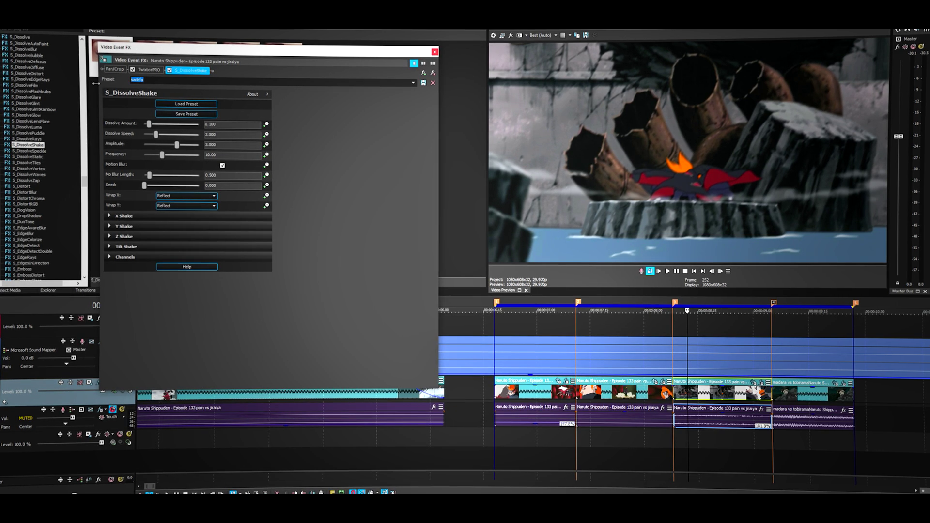
pyautogui.click(268, 124)
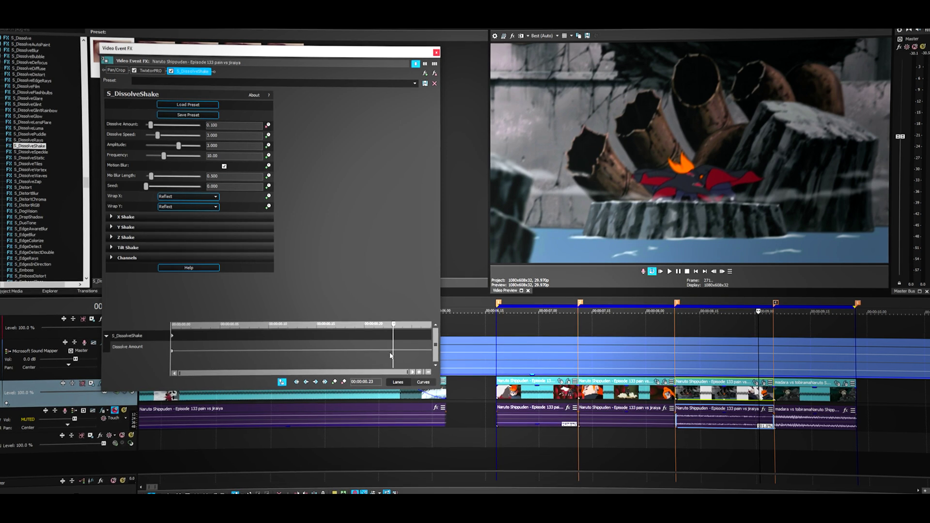
pyautogui.click(383, 357)
pyautogui.click(237, 126)
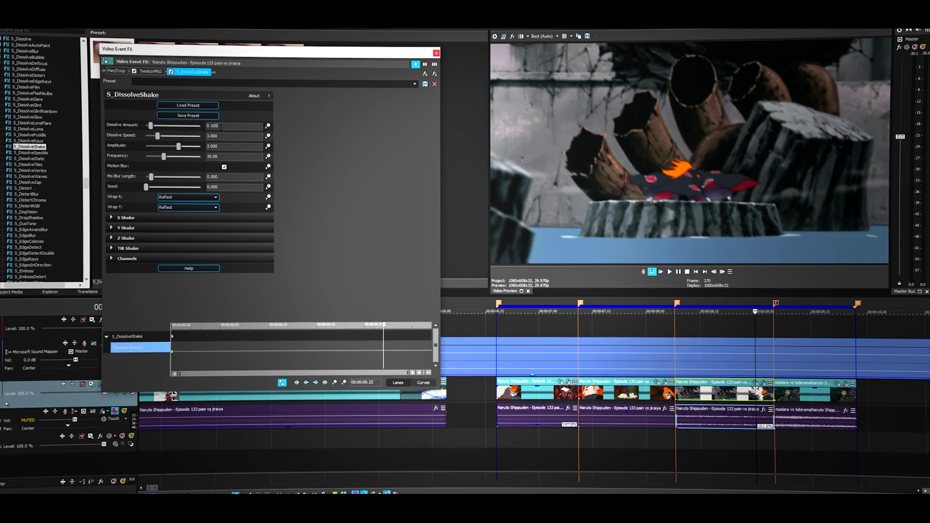
pyautogui.write('0')
pyautogui.press('Return')
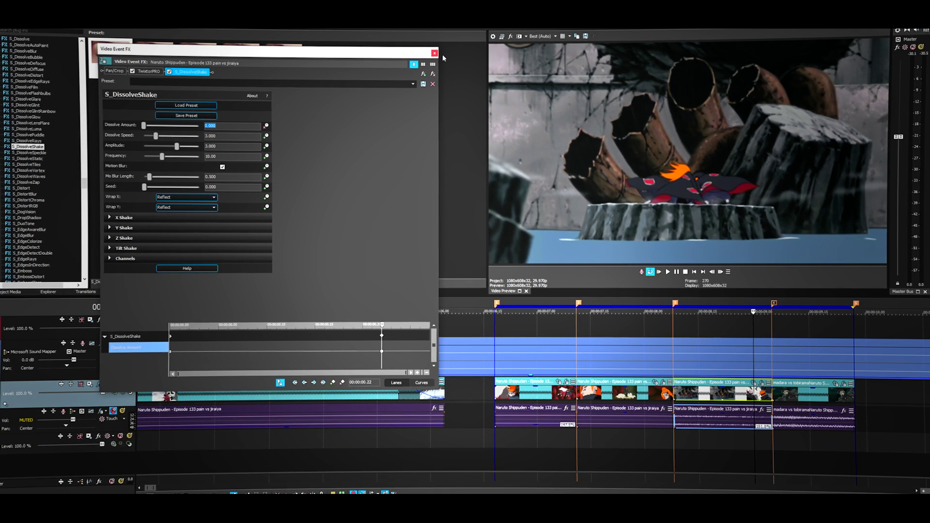
pyautogui.click(435, 52)
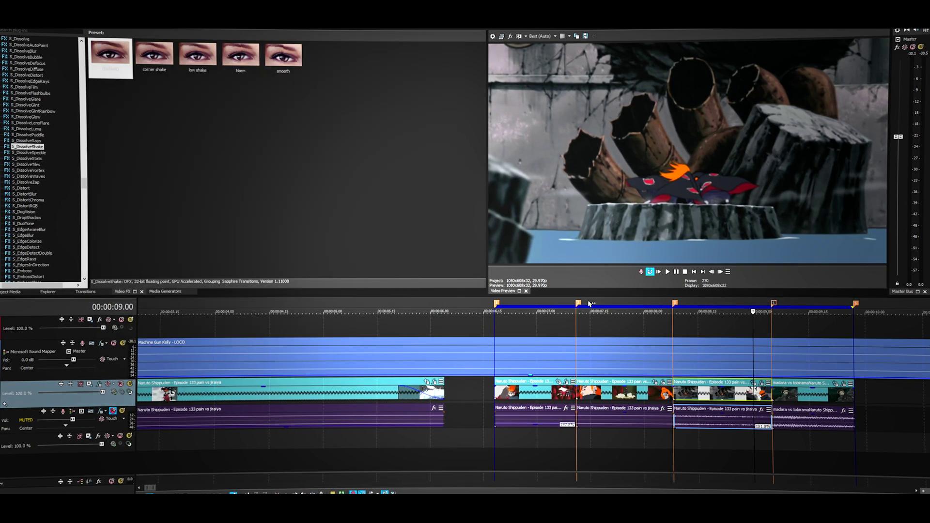
# Step: Play back the loop region to check the shake on the first three short clips
pyautogui.click(625, 393)
pyautogui.press('space')
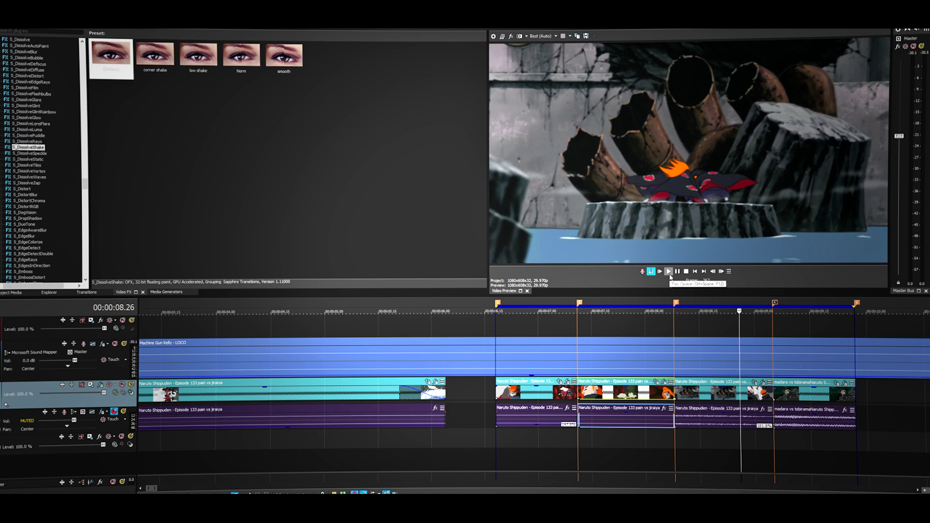
pyautogui.press('space')
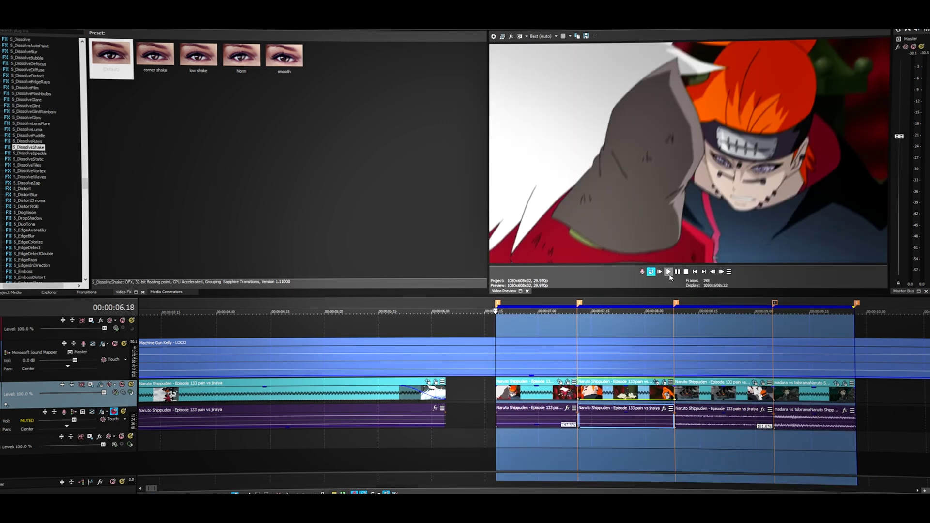
pyautogui.click(669, 275)
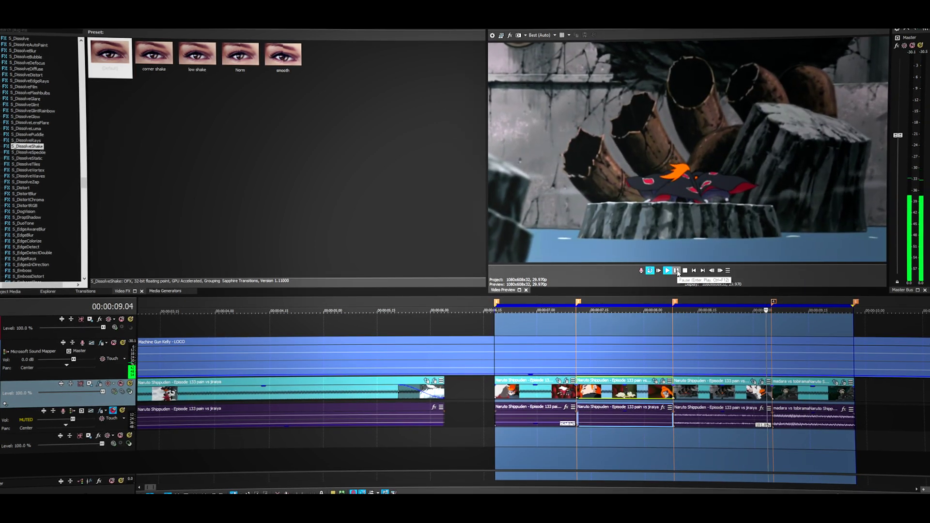
pyautogui.click(677, 271)
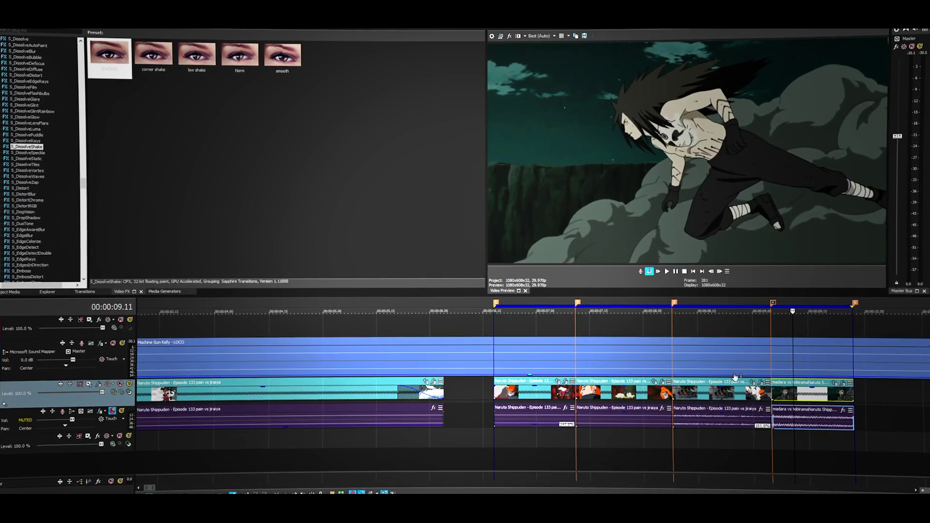
# Step: Apply the default S_DissolveShake preset to the fourth short clip and enable animation for its Dissolve Amount
pyautogui.moveTo(110, 57); pyautogui.dragTo(807, 297)
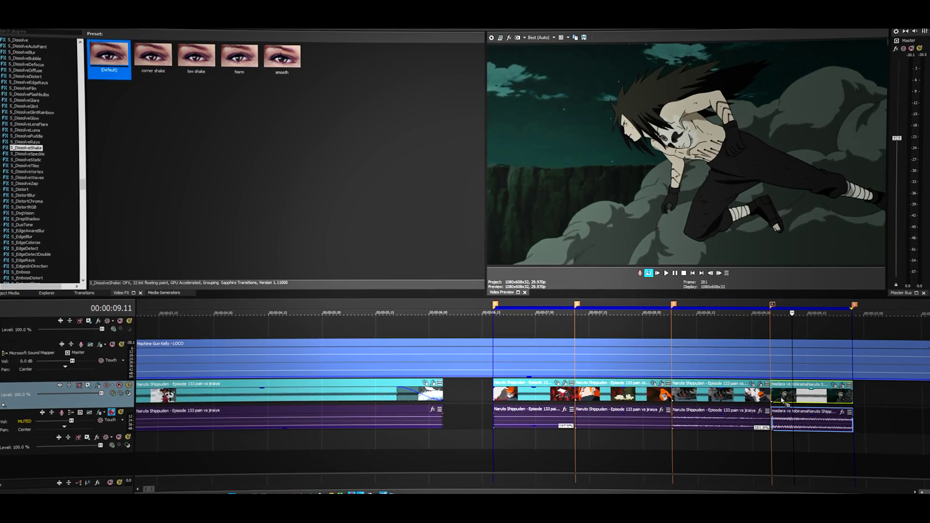
pyautogui.moveTo(780, 400); pyautogui.dragTo(781, 400)
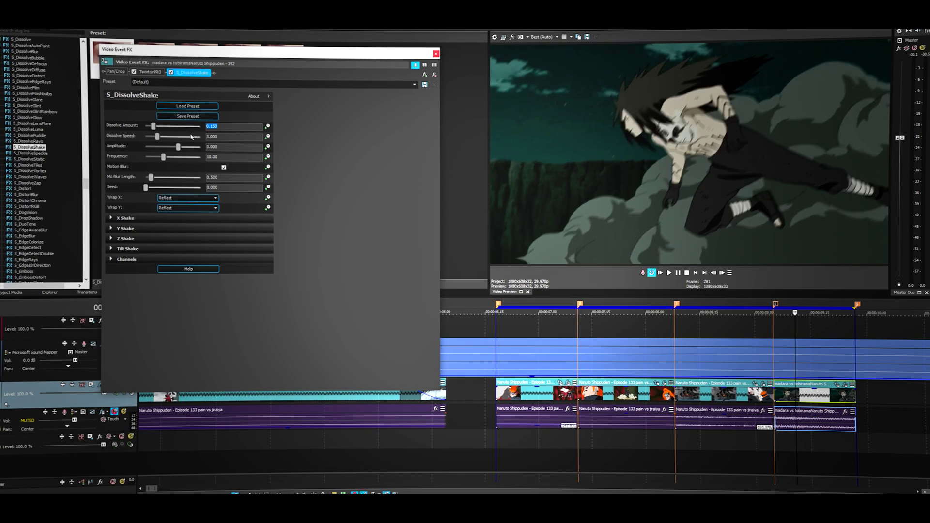
pyautogui.click(267, 126)
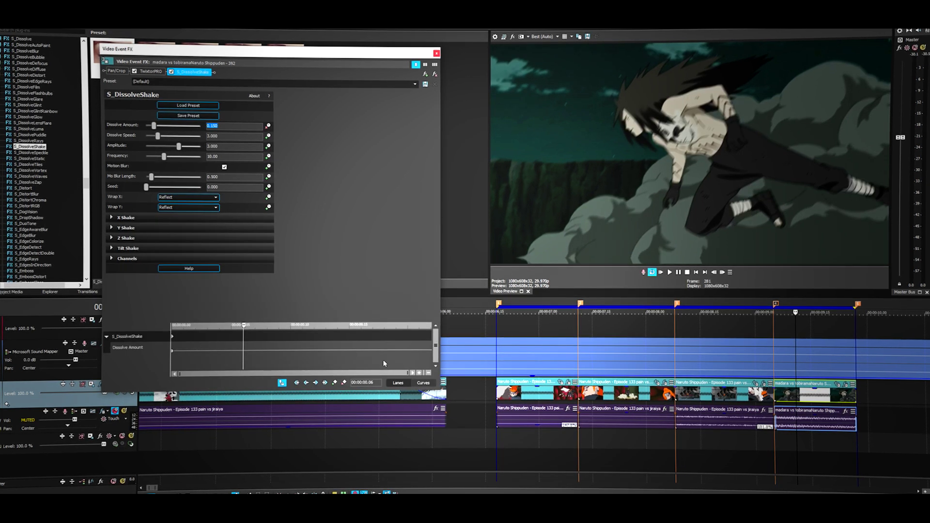
# Step: Keyframe the fourth clip's Dissolve Amount to 0 at 00:00:00.18 near the clip's end and close the effect settings
pyautogui.click(383, 334)
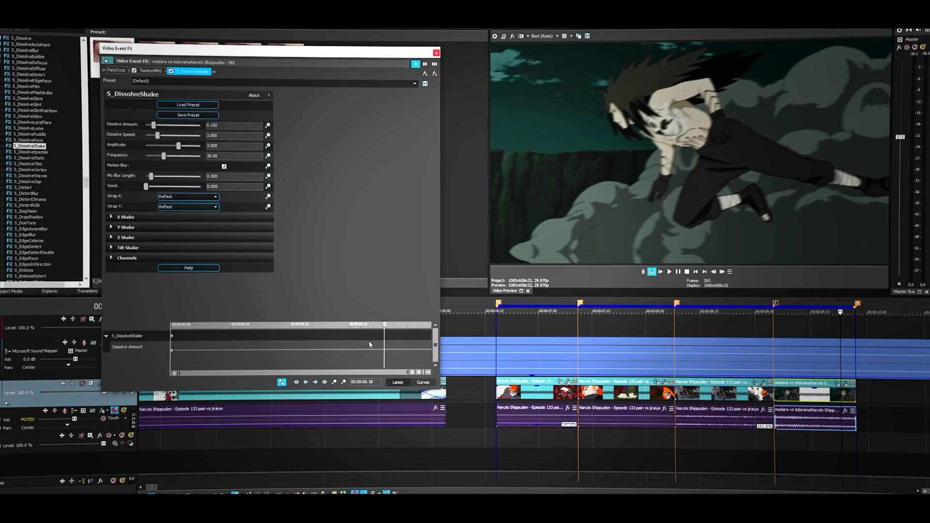
pyautogui.click(179, 124)
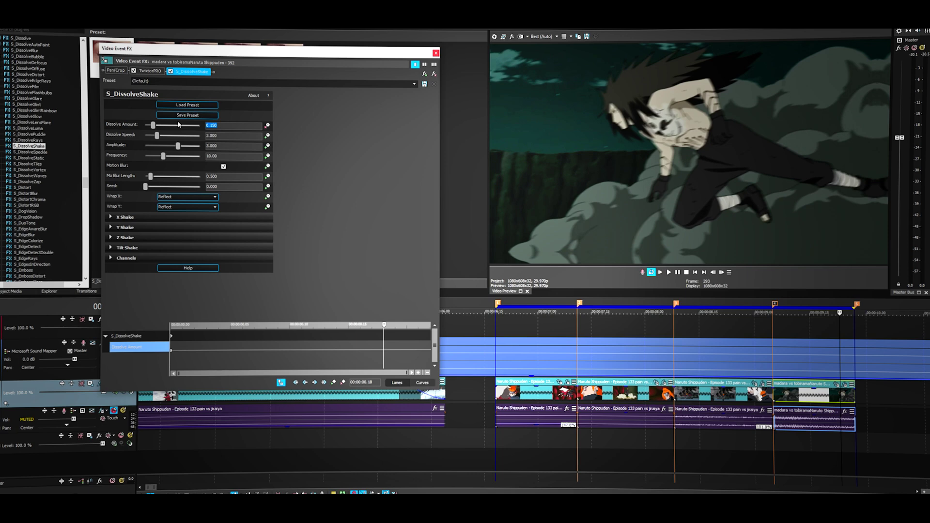
pyautogui.write('0')
pyautogui.press('Return')
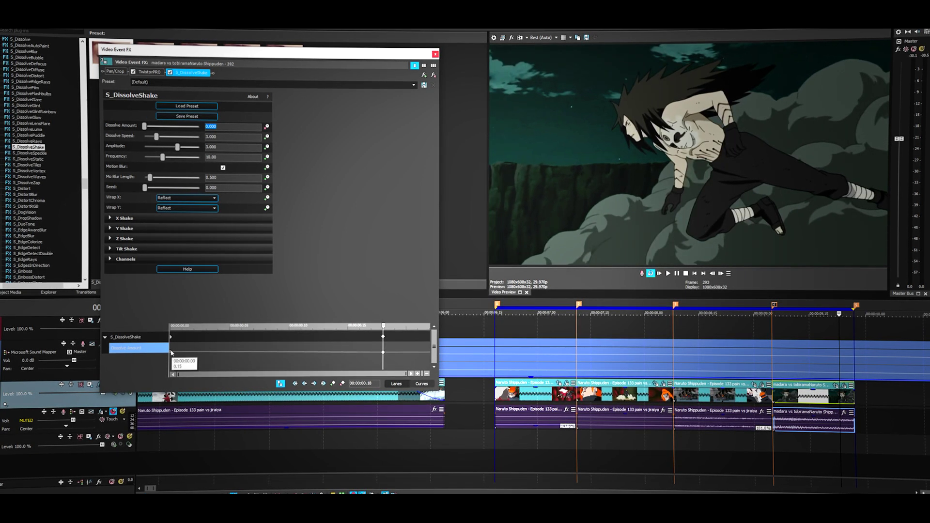
pyautogui.click(435, 55)
# Step: Play back the loop region to review the shakes on all four short clips
pyautogui.click(617, 396)
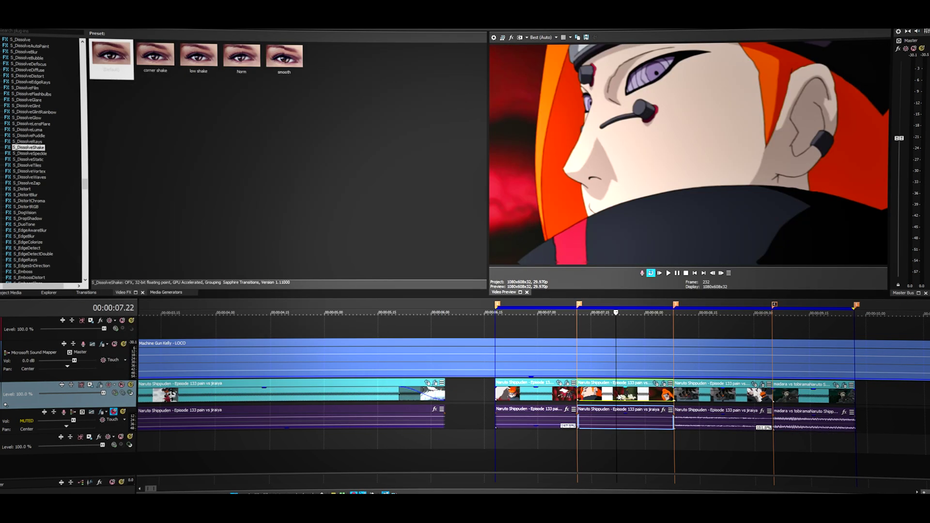
pyautogui.press('space')
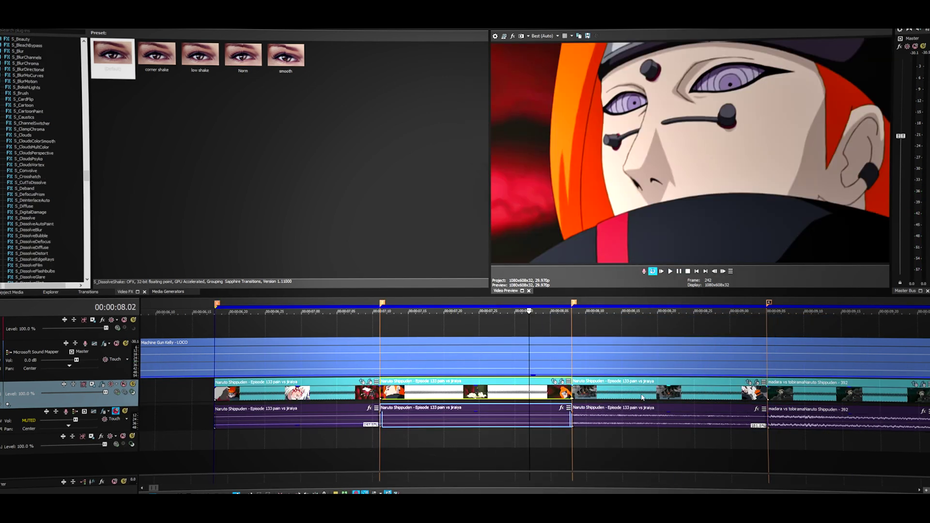
pyautogui.click(641, 395)
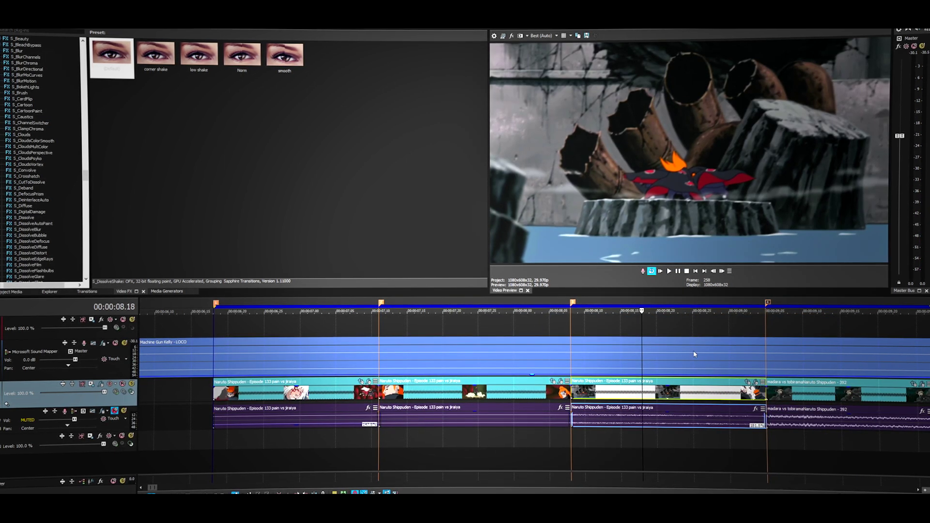
# Step: Find S_BlurMoCurves among the video effects and apply its default preset to the first short clip
pyautogui.scroll(-2, 29, 159)
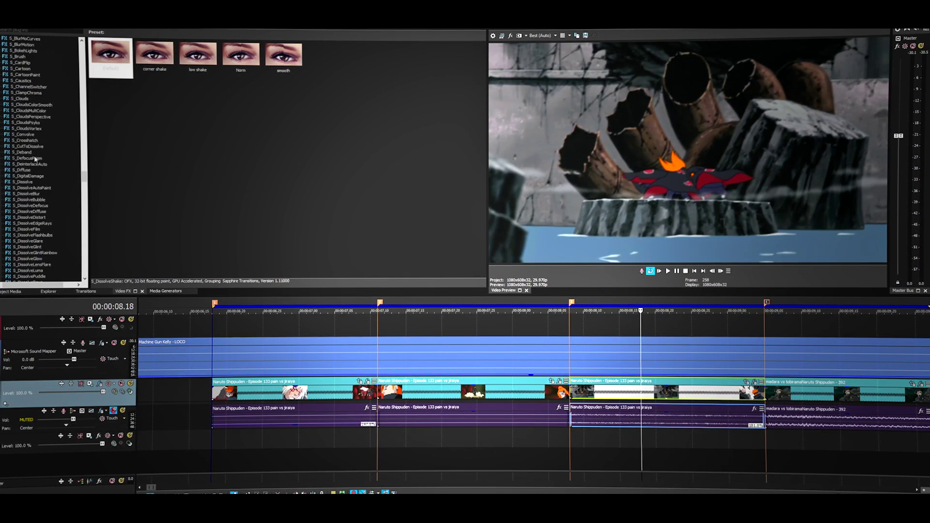
pyautogui.scroll(5, 39, 121)
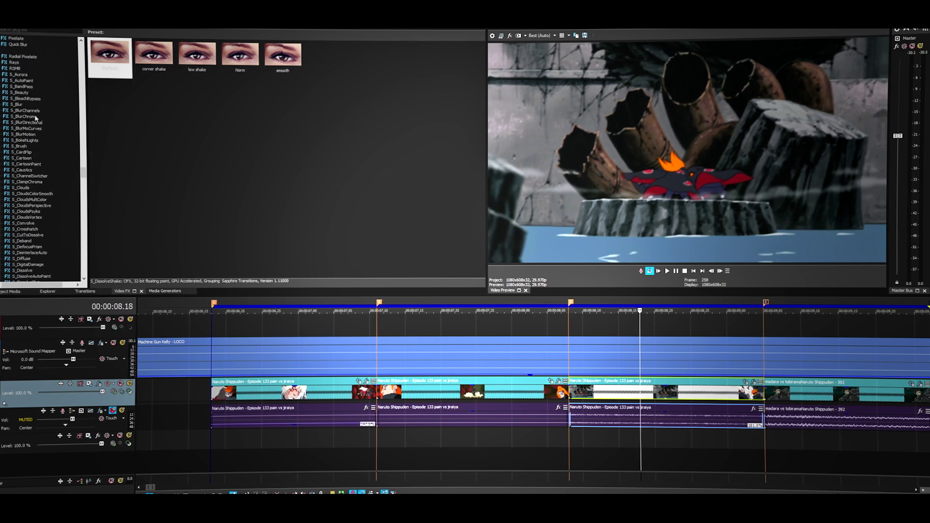
pyautogui.click(30, 128)
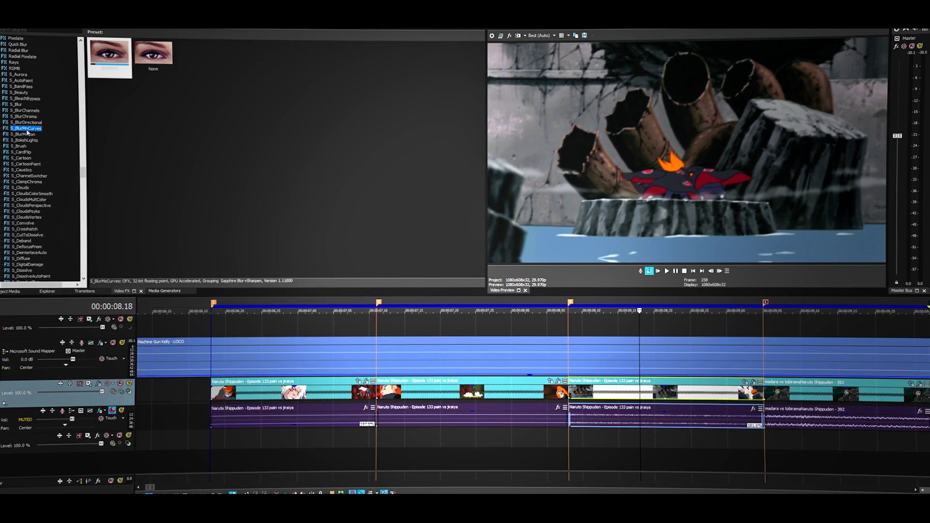
pyautogui.moveTo(96, 70); pyautogui.dragTo(187, 103)
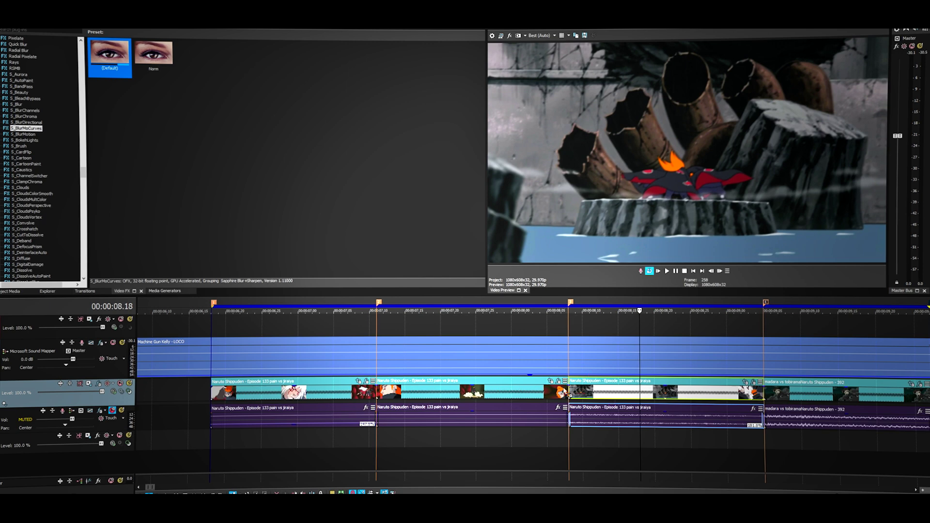
pyautogui.moveTo(231, 393); pyautogui.dragTo(230, 391)
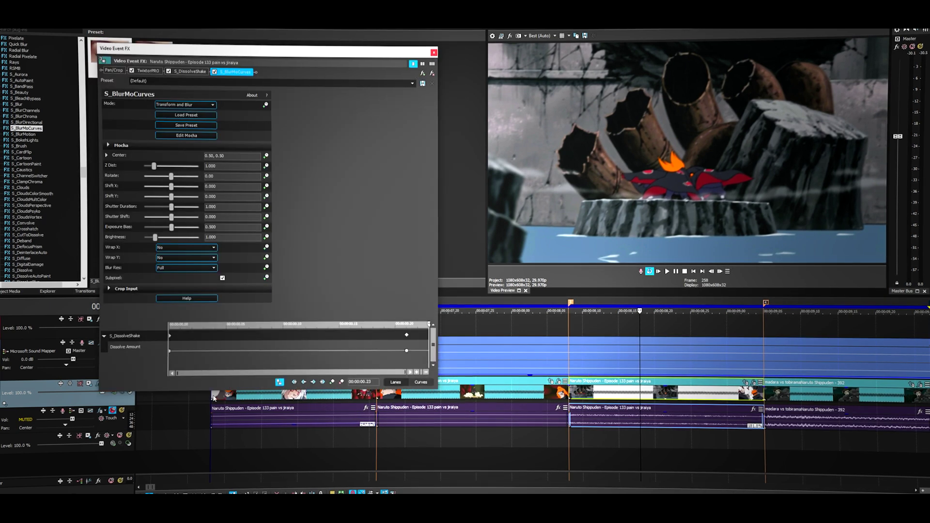
# Step: Place the playhead at the first short clip's start and set Wrap X and Wrap Y of S_BlurMoCurves to Reflect
pyautogui.click(215, 398)
pyautogui.scroll(2, 585, 349)
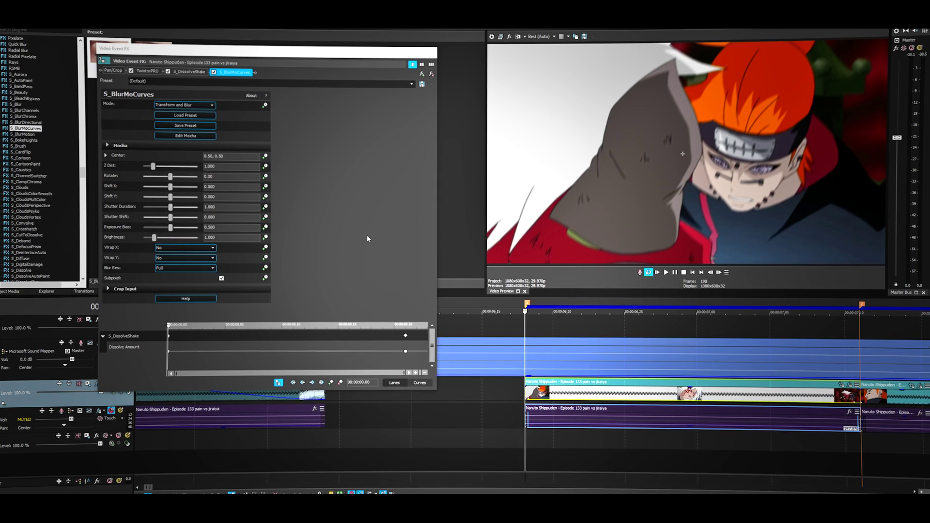
pyautogui.click(182, 260)
pyautogui.click(178, 276)
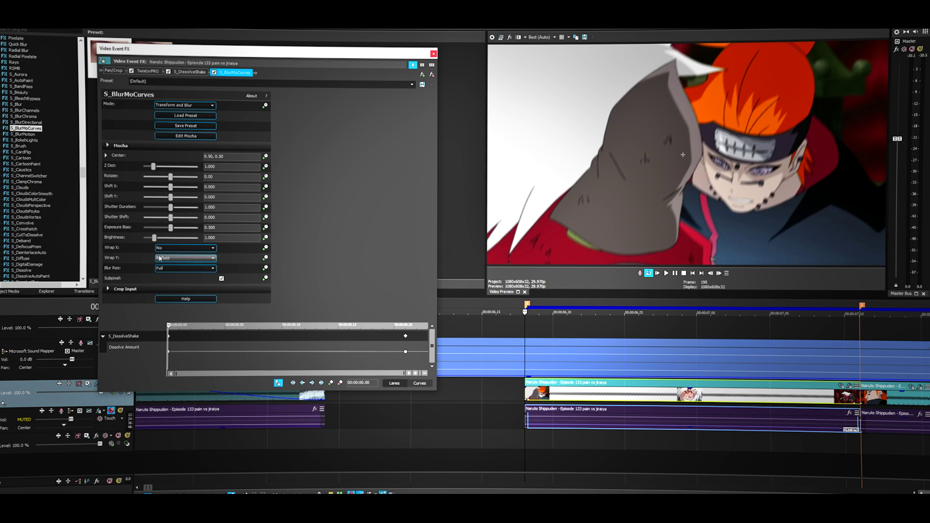
pyautogui.click(174, 248)
pyautogui.click(172, 263)
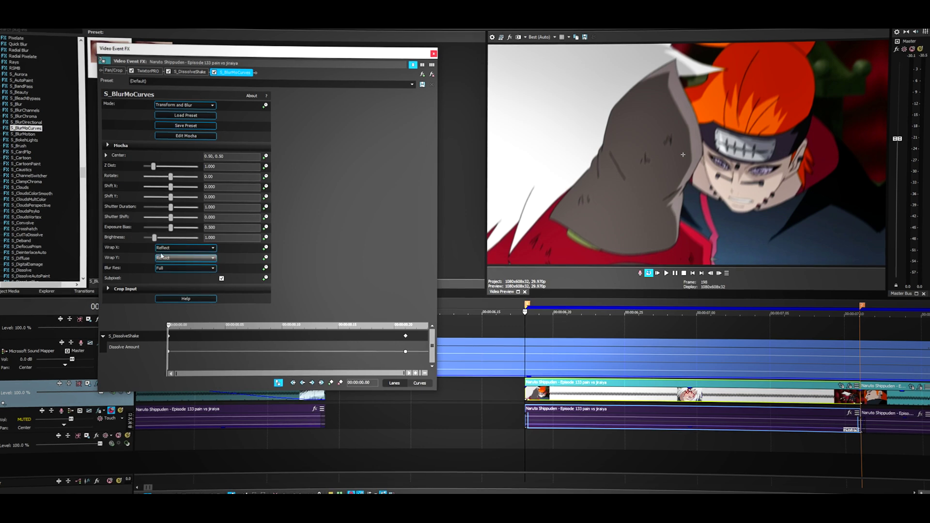
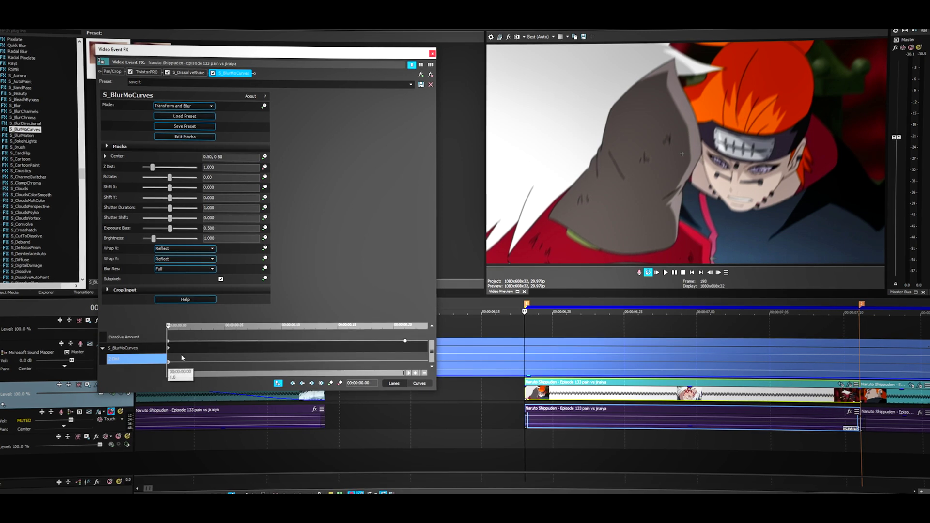
# Step: Set the S_BlurMoCurves Z Dist to 0.450 for the keyframe at the first short clip's start
pyautogui.scroll(-3, 652, 424)
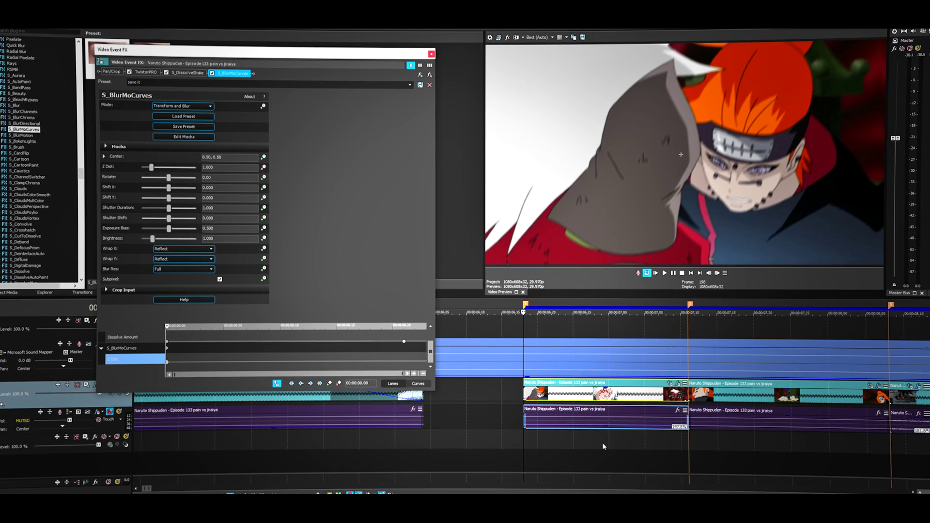
pyautogui.click(219, 167)
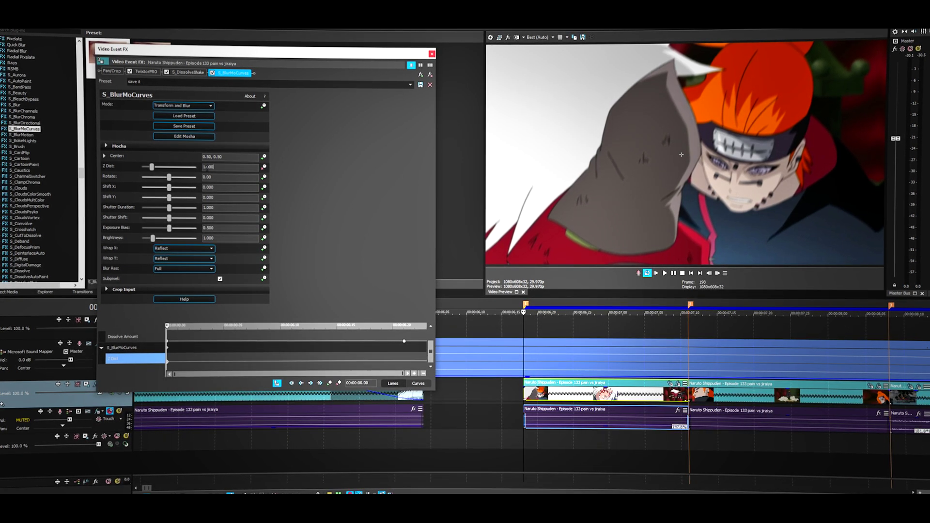
pyautogui.write('0.')
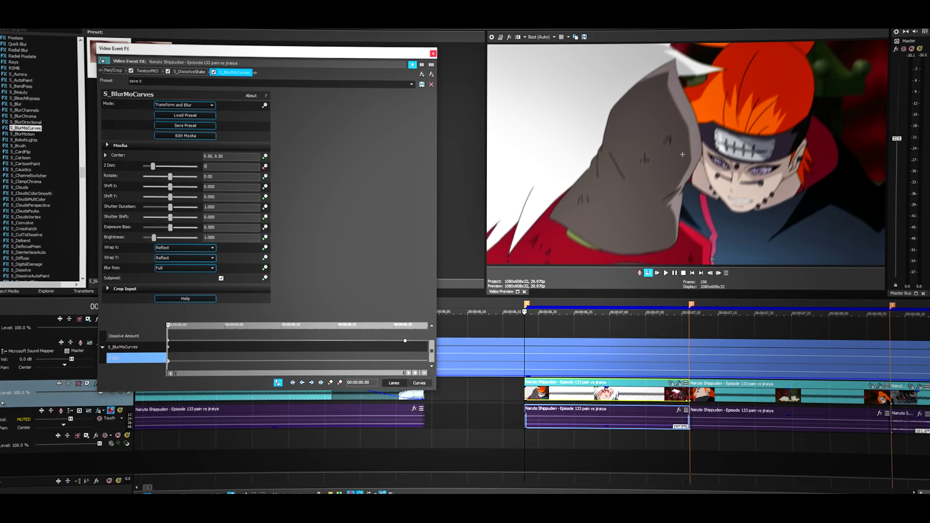
pyautogui.write('450')
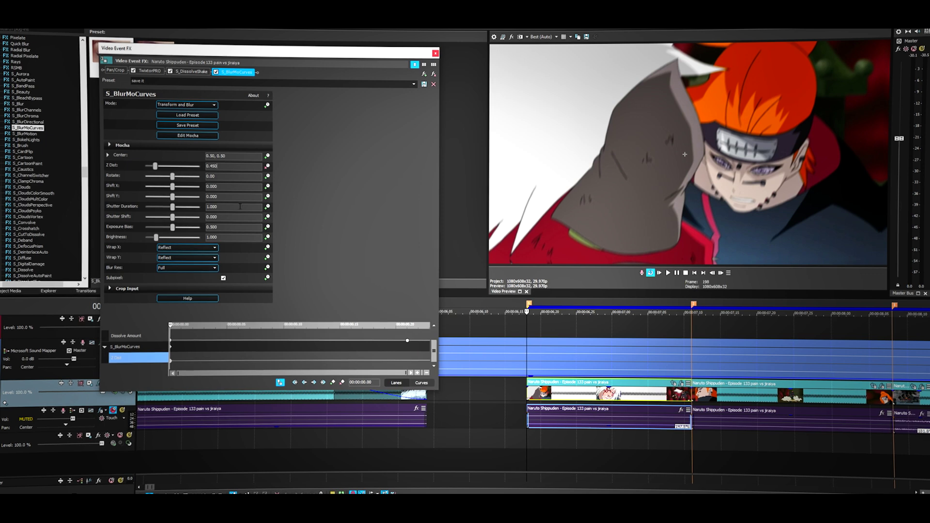
pyautogui.press('Return')
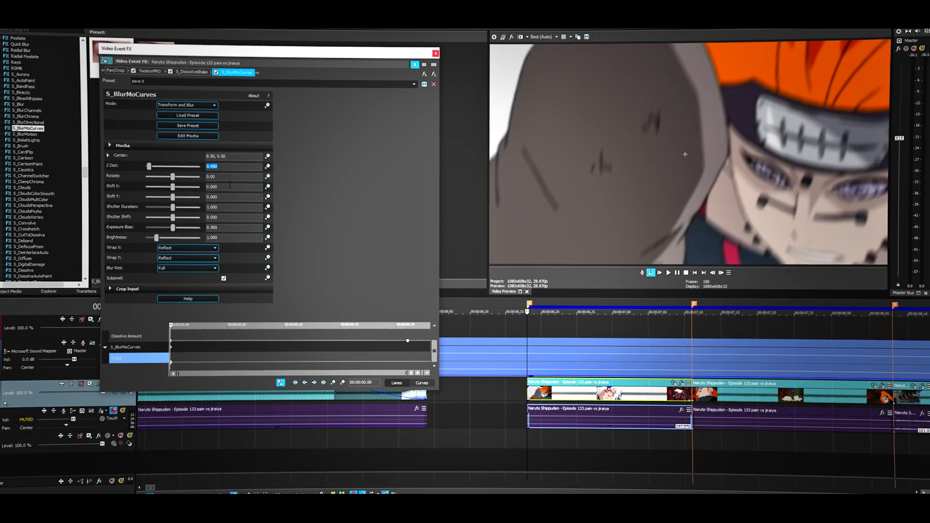
# Step: Advance the playhead to 00:00:00.06 within the first short clip and keyframe Z Dist to 0.850
pyautogui.click(720, 272)
pyautogui.click(720, 273)
pyautogui.click(720, 273)
pyautogui.click(720, 272)
pyautogui.click(720, 273)
pyautogui.click(720, 273)
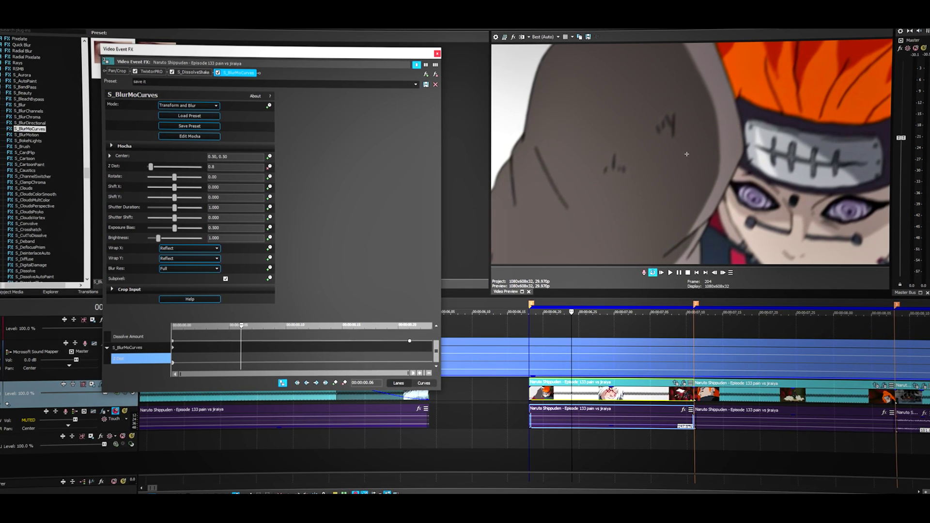
pyautogui.press('Return')
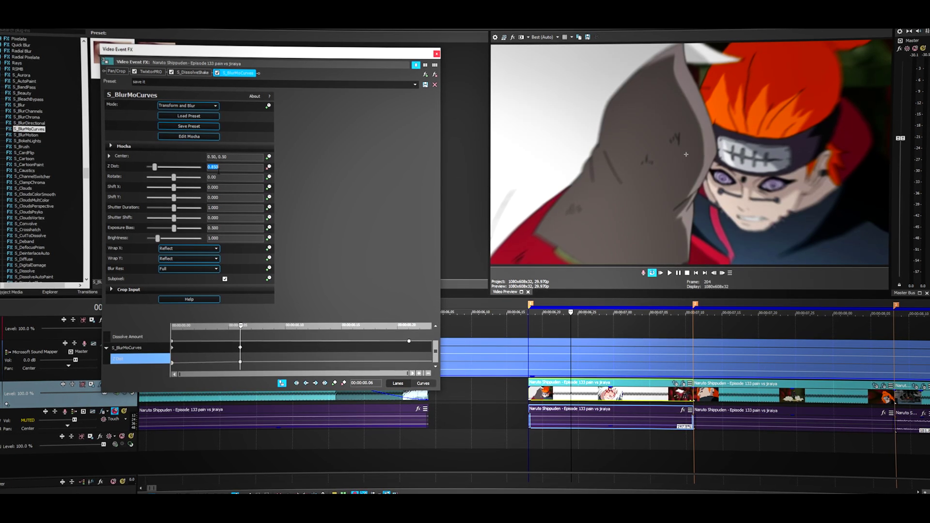
# Step: Return to the first short clip's start and set its first Z Dist keyframe to Fast Fade
pyautogui.click(173, 363)
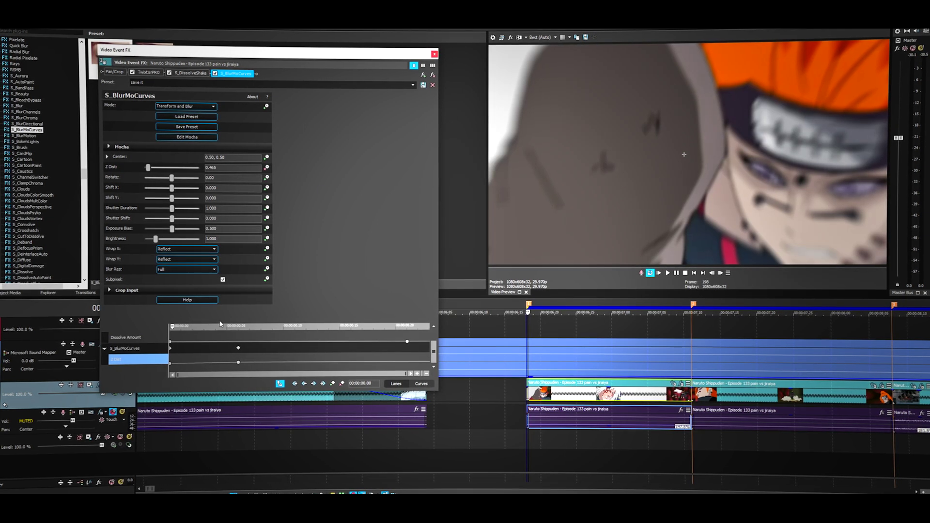
pyautogui.moveTo(171, 363); pyautogui.dragTo(172, 365)
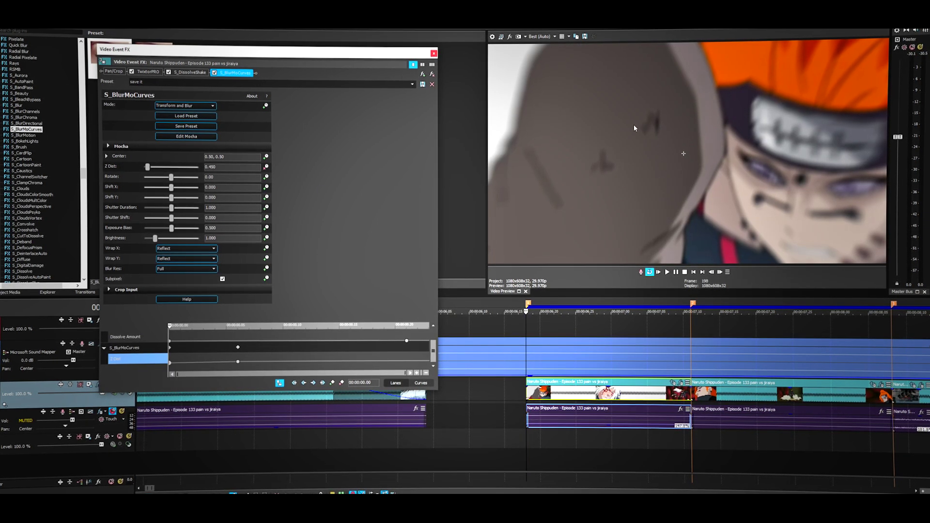
pyautogui.rightClick(170, 365)
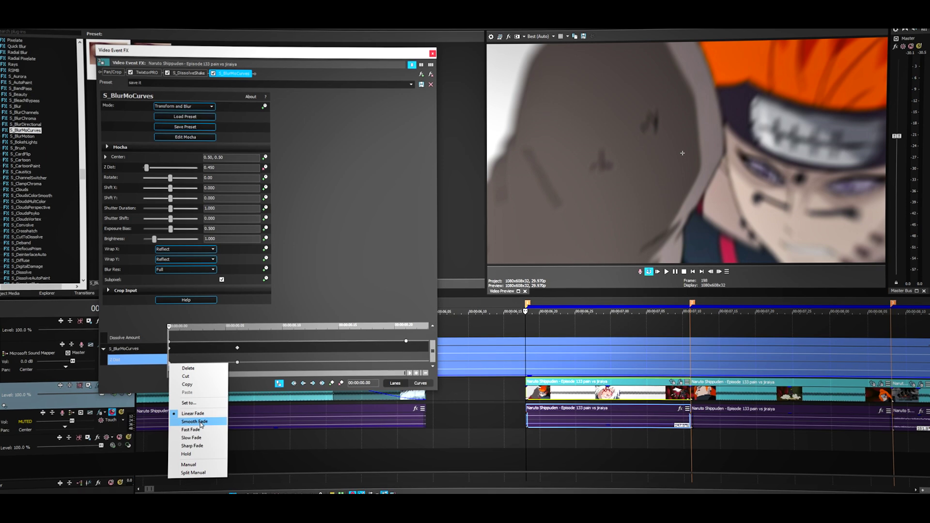
pyautogui.click(182, 430)
# Step: Keyframe the first clip's Z Dist to 1 at 00:00:00.20, and move that keyframe to the end of the clip
pyautogui.click(397, 357)
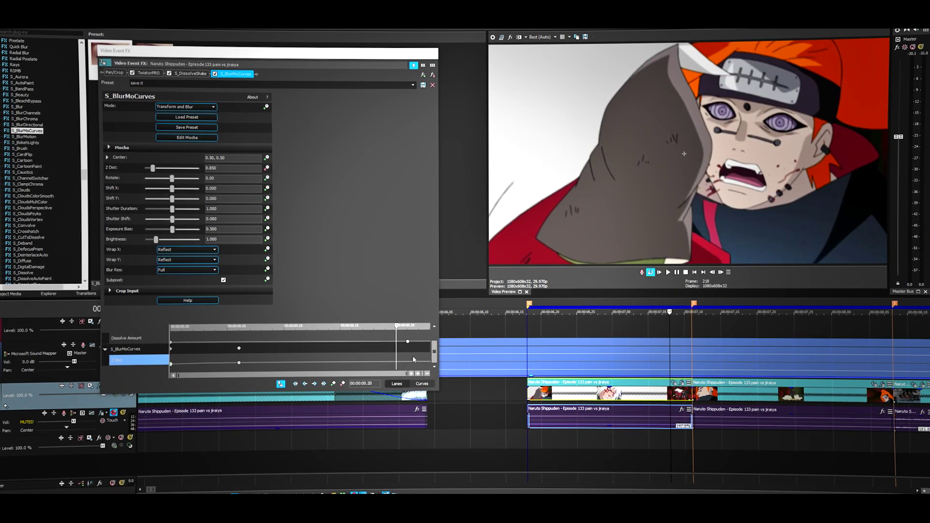
pyautogui.moveTo(221, 168); pyautogui.dragTo(171, 169)
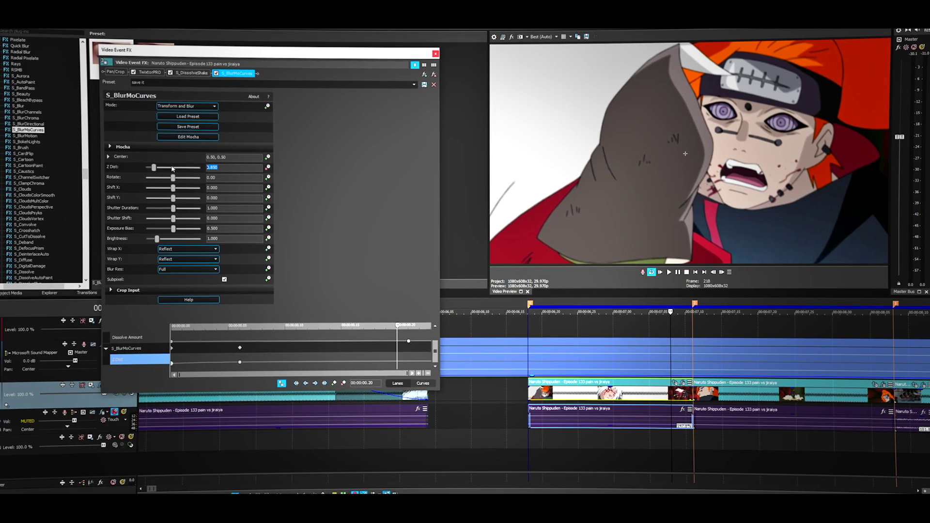
pyautogui.write('1')
pyautogui.press('Return')
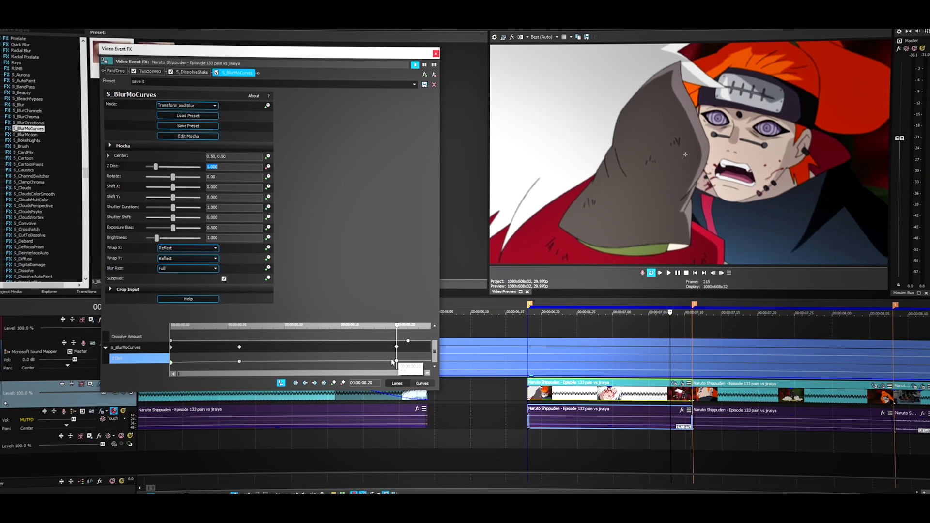
pyautogui.moveTo(397, 361); pyautogui.dragTo(493, 363)
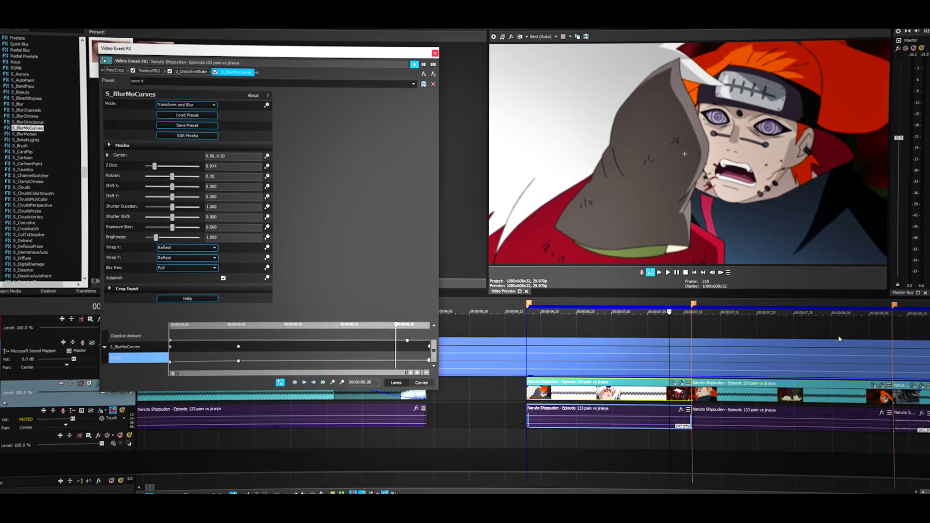
# Step: Play back the loop region from its start to review the zoom motion on the first short clip
pyautogui.click(533, 367)
pyautogui.press('space')
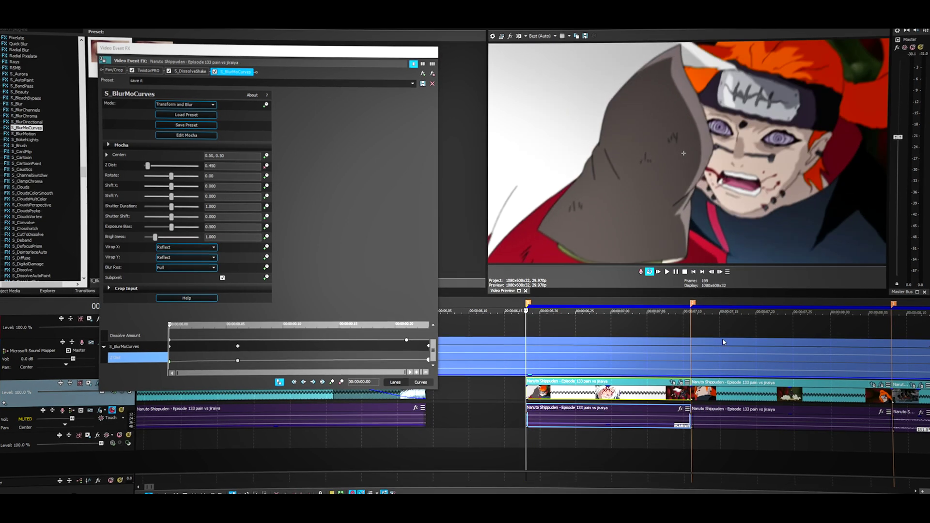
pyautogui.press('space')
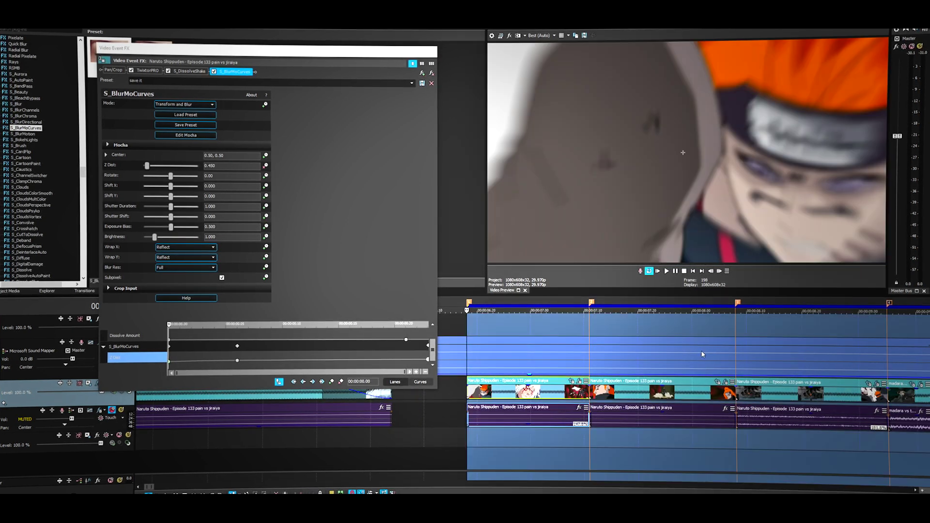
pyautogui.click(666, 271)
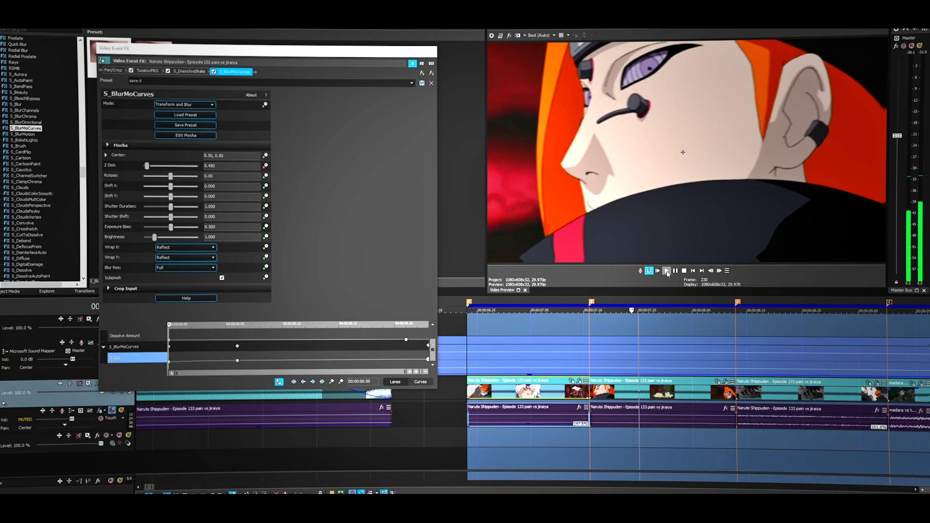
pyautogui.click(675, 271)
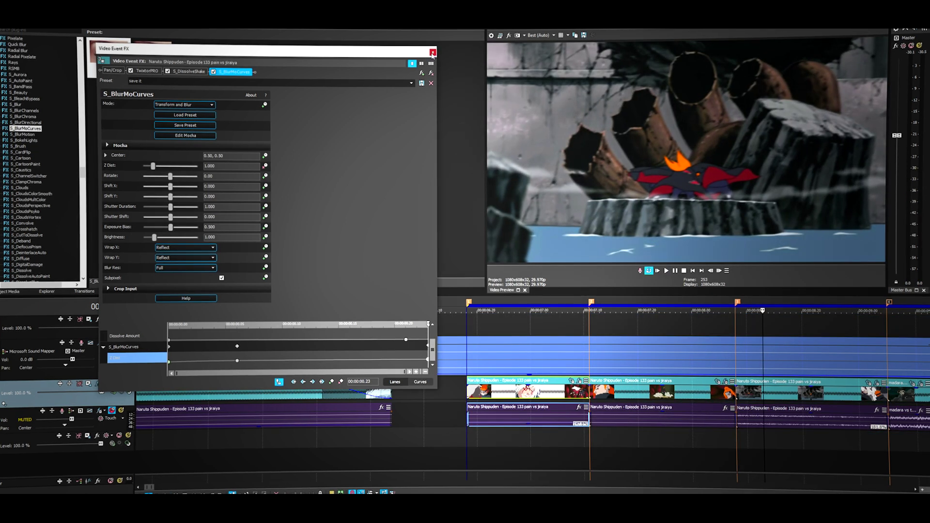
# Step: Close the first clip's effect settings and apply S_BlurMoCurves to the second short clip with Wrap X and Wrap Y set to Reflect
pyautogui.click(432, 52)
pyautogui.click(599, 392)
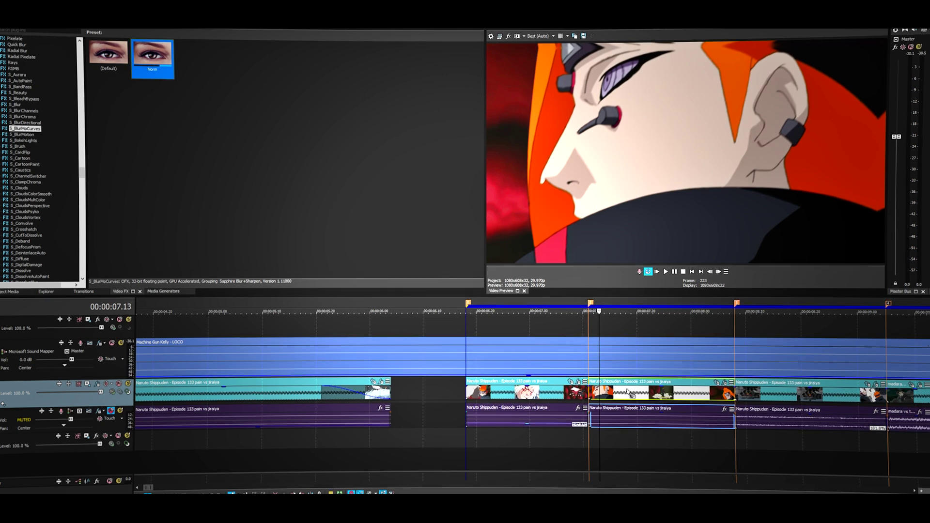
pyautogui.moveTo(552, 356); pyautogui.dragTo(634, 392)
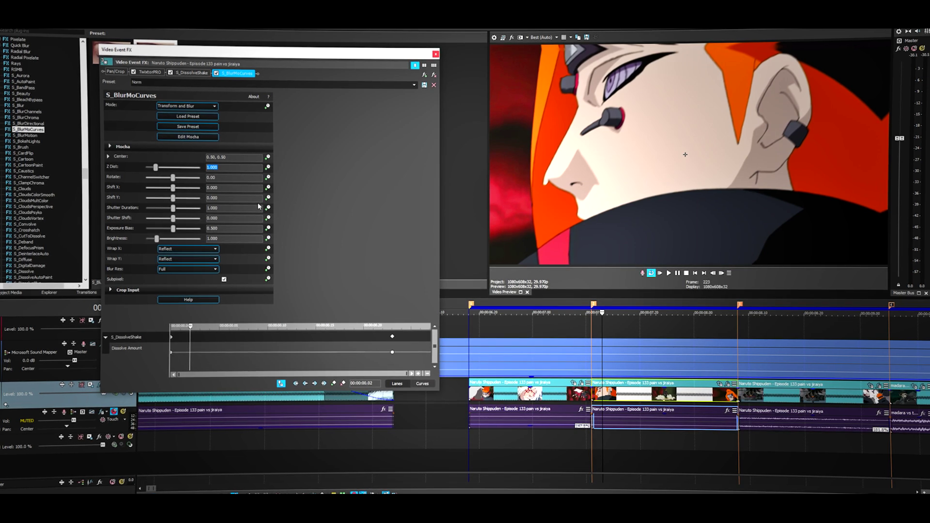
# Step: Set the second clip's Z Dist to 0.450 and place the playhead on the keyframe at the clip's start
pyautogui.write('0.')
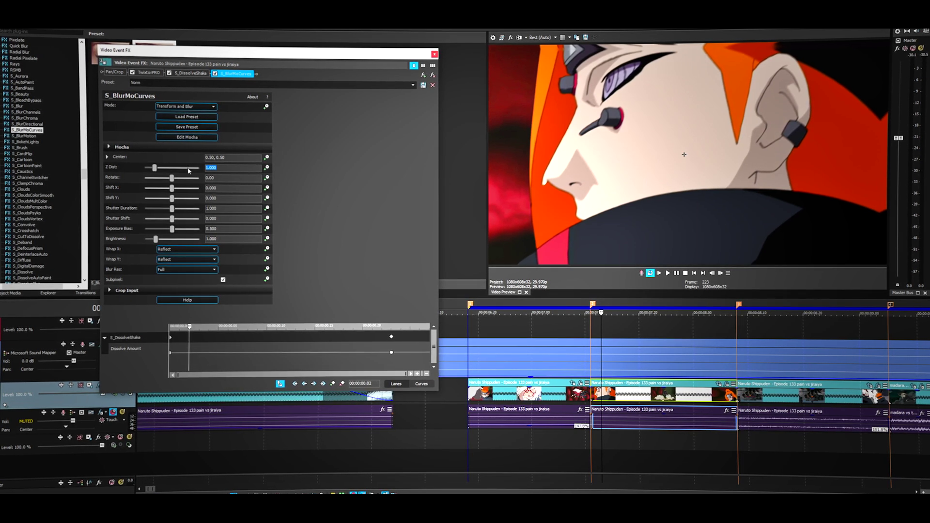
pyautogui.write('450')
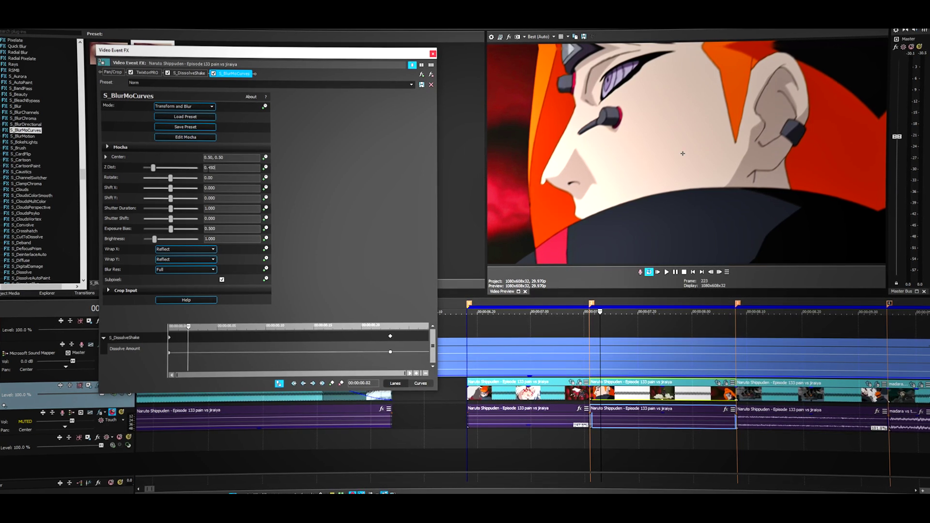
pyautogui.press('Return')
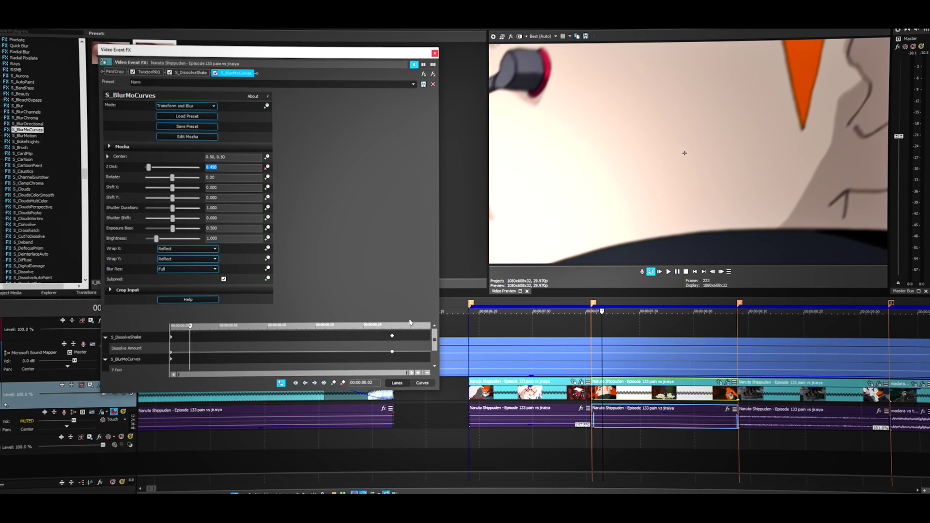
pyautogui.scroll(-1, 300, 348)
pyautogui.click(171, 363)
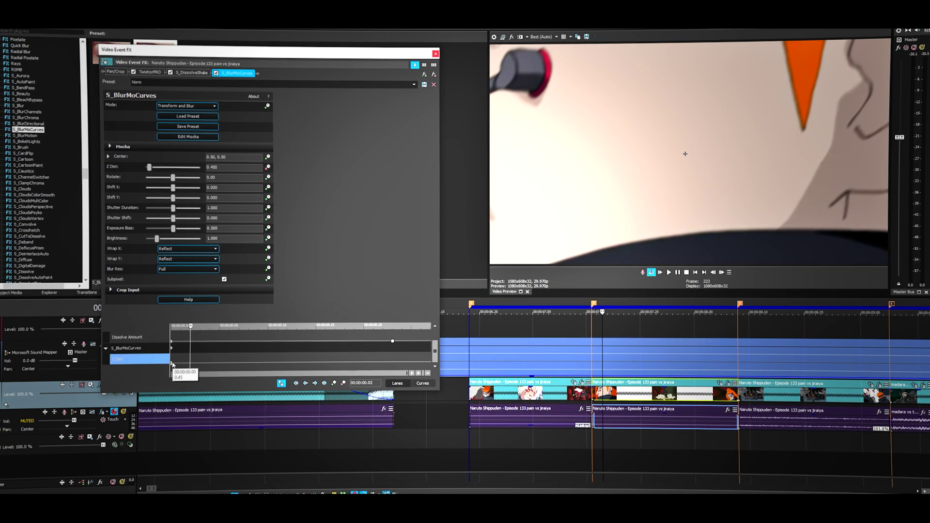
pyautogui.click(172, 364)
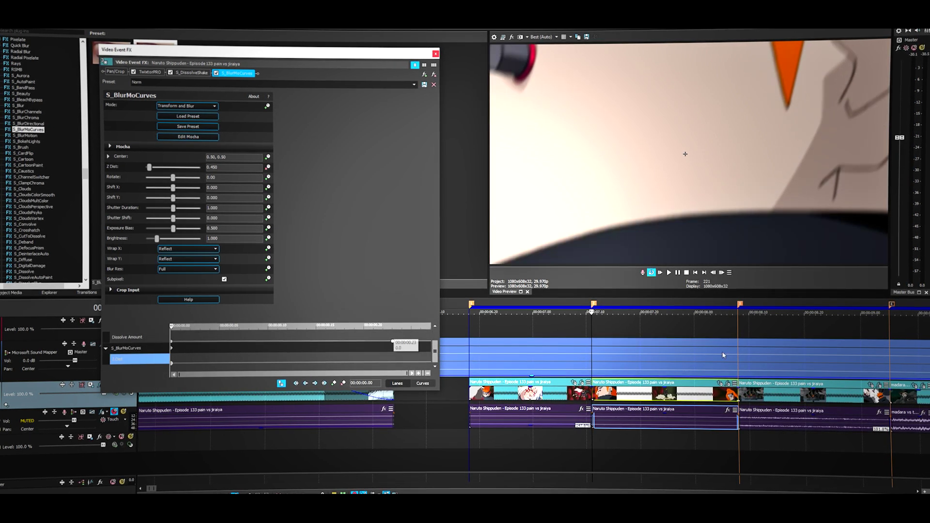
# Step: Keyframe the second clip's Z Dist to 0.85 at 00:00:00.07 and set its starting Z Dist keyframe to Fast Fade
pyautogui.click(721, 274)
pyautogui.click(721, 273)
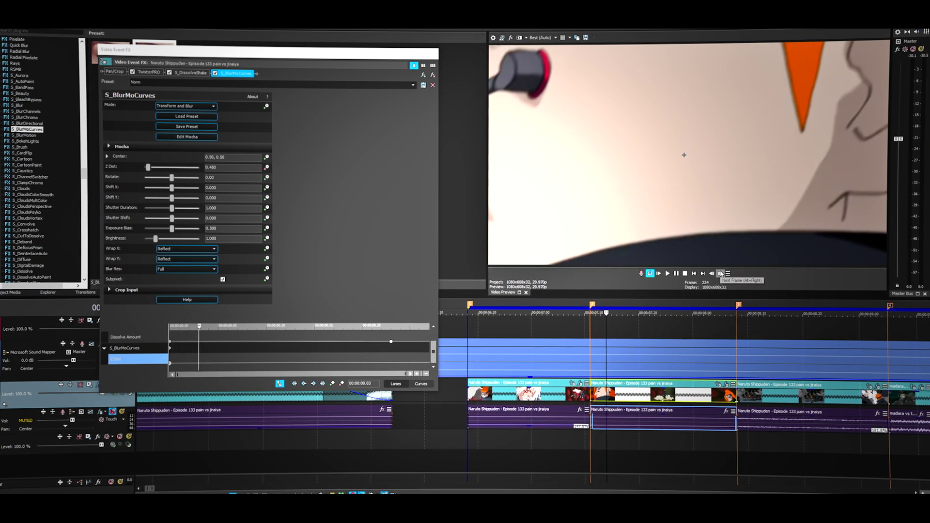
pyautogui.click(721, 273)
pyautogui.click(721, 274)
pyautogui.click(721, 274)
pyautogui.click(721, 274)
pyautogui.click(721, 273)
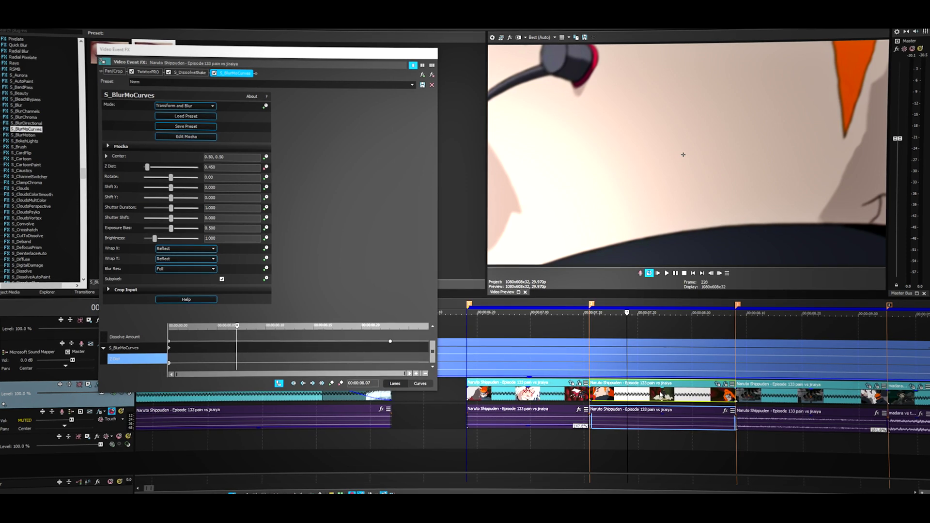
pyautogui.moveTo(220, 167); pyautogui.dragTo(177, 178)
pyautogui.write('0.85')
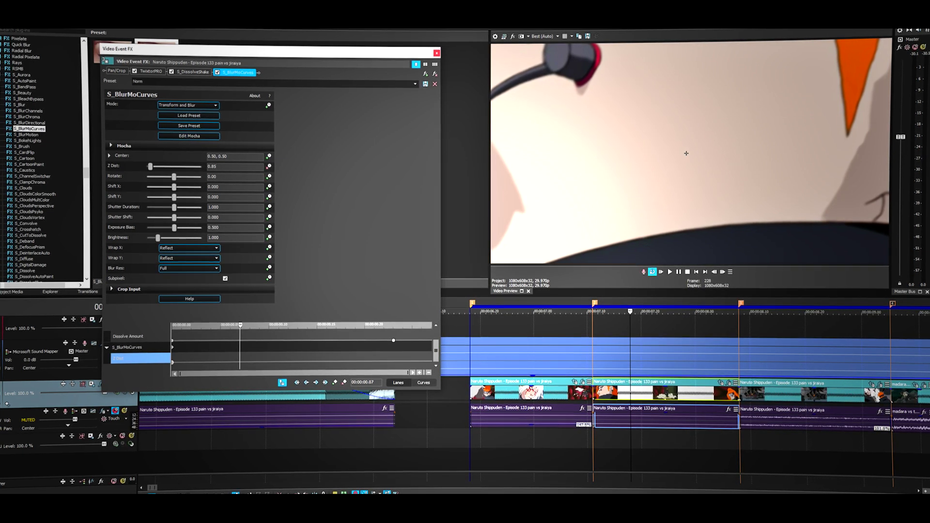
pyautogui.press('Return')
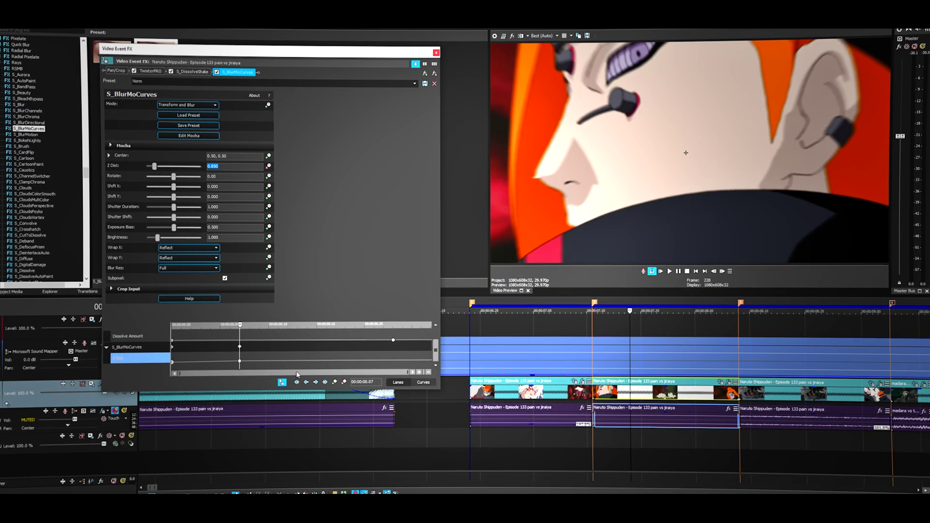
pyautogui.rightClick(171, 362)
pyautogui.click(193, 428)
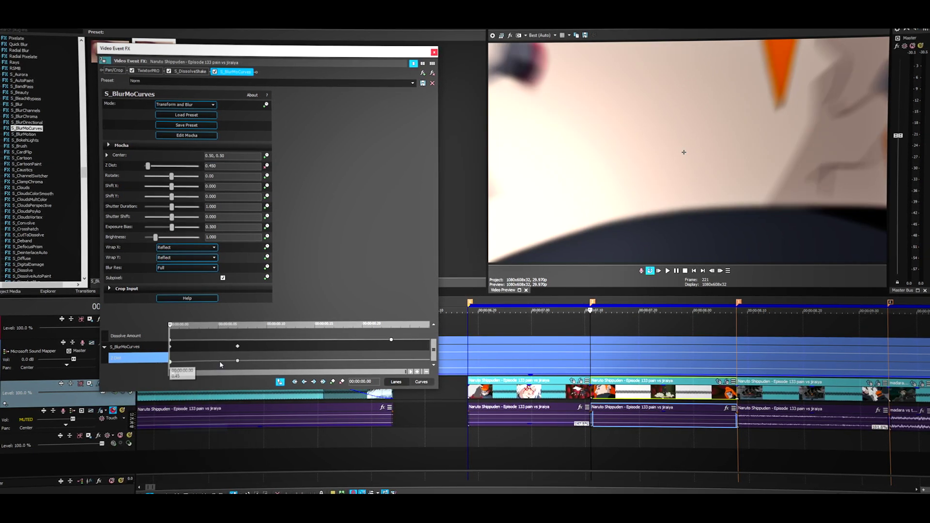
# Step: Keyframe the second clip's Z Dist to 1 at 00:00:00.23, and move that keyframe to the end of the clip
pyautogui.click(392, 361)
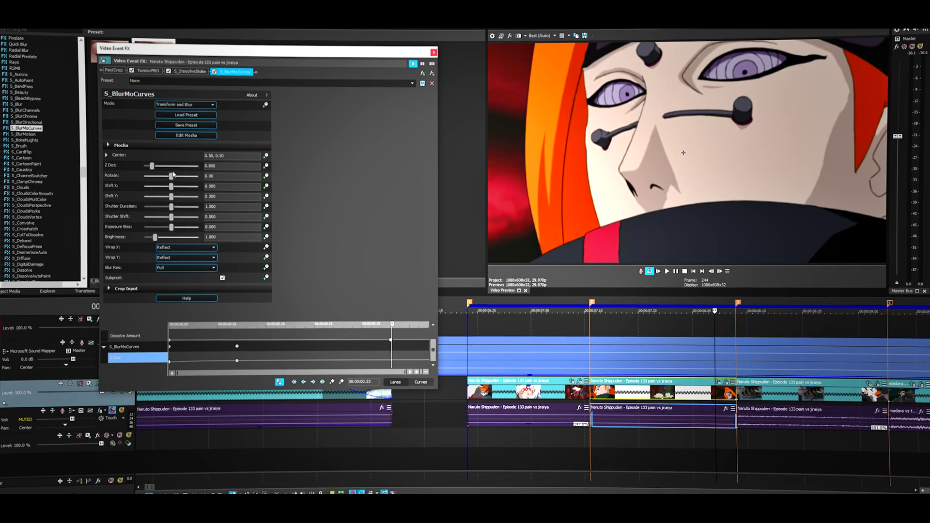
pyautogui.doubleClick(247, 166)
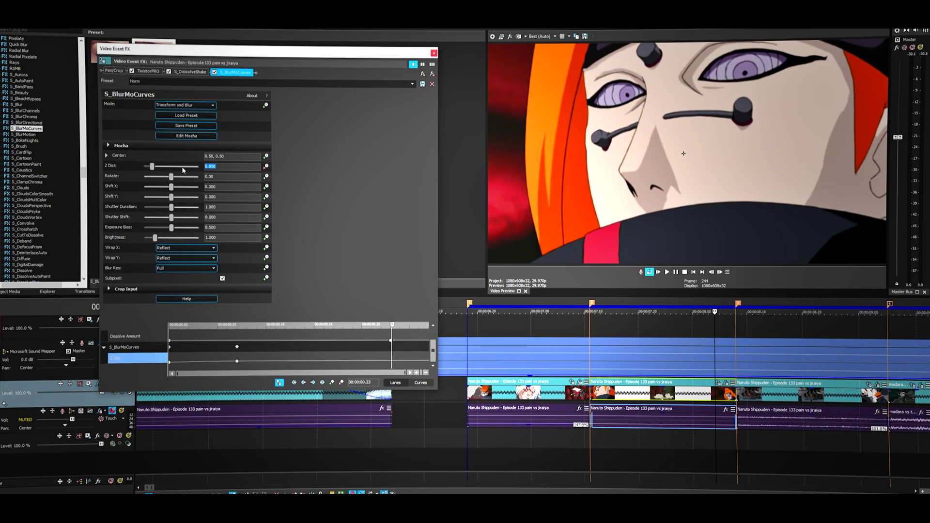
pyautogui.write('1')
pyautogui.press('Return')
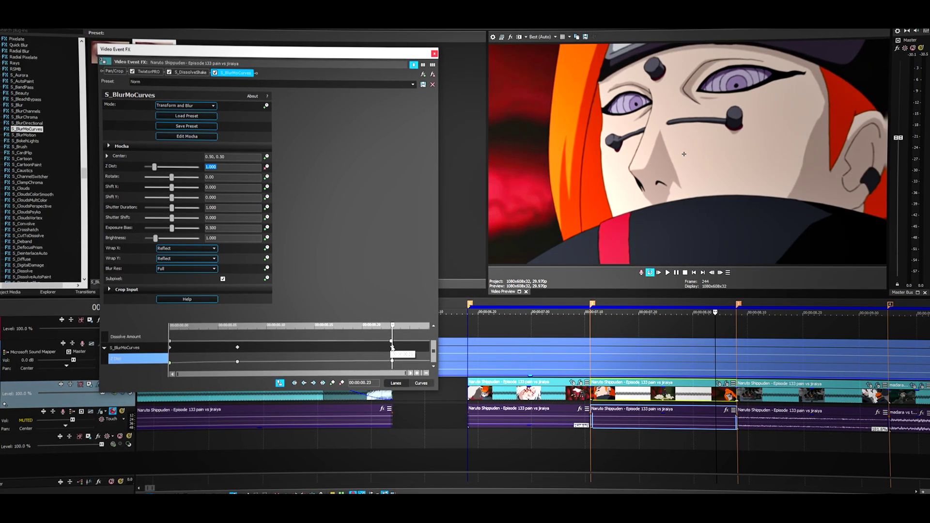
pyautogui.moveTo(499, 362); pyautogui.dragTo(430, 361)
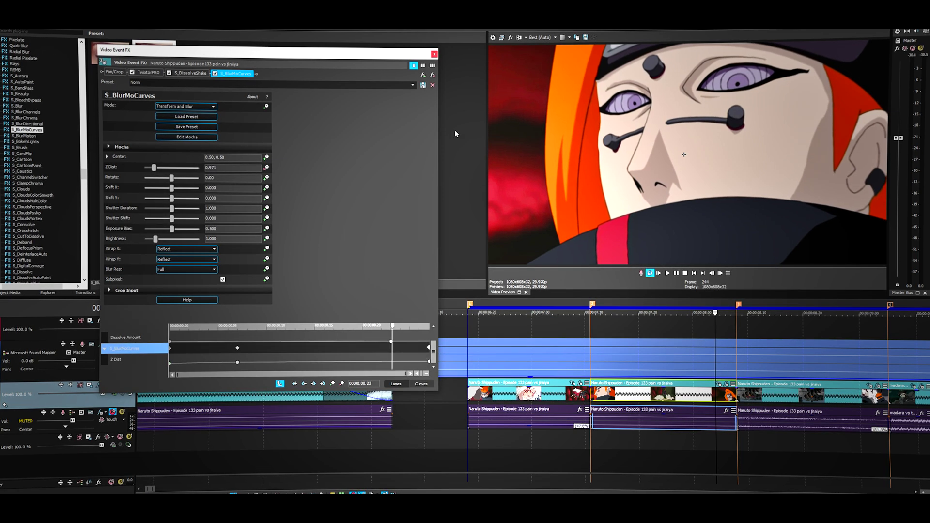
# Step: Close the second clip's effect settings and select the third short clip with the playhead near its start
pyautogui.click(434, 54)
pyautogui.click(753, 401)
pyautogui.scroll(-1, 753, 401)
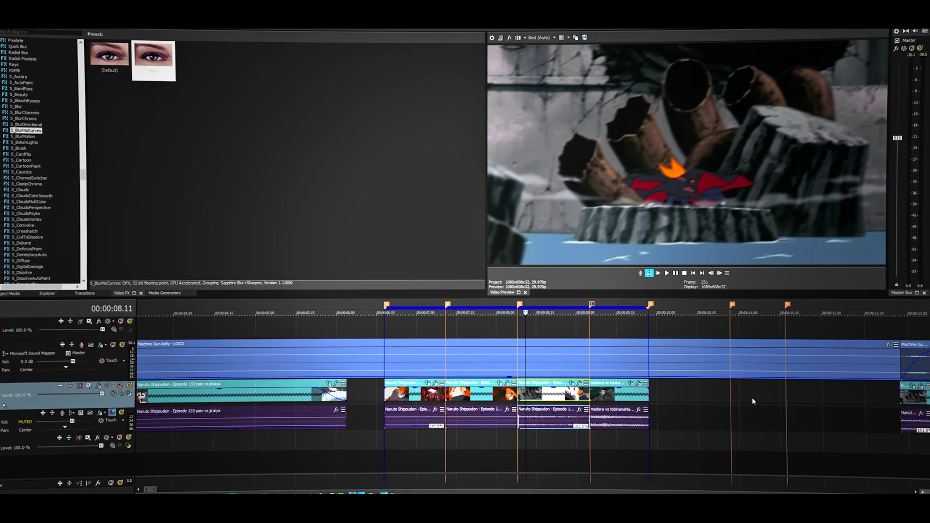
# Step: Apply the S_BlurMoCurves None preset to the third short clip, set Z Dist to 0.450 and enable its keyframe animation
pyautogui.scroll(1, 753, 401)
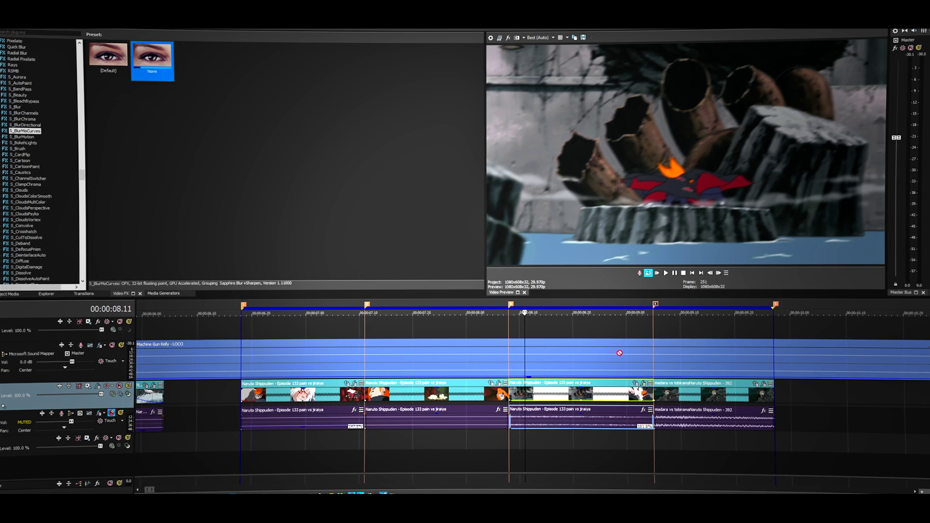
pyautogui.moveTo(578, 402); pyautogui.dragTo(578, 401)
pyautogui.write('0.450')
pyautogui.press('Return')
pyautogui.click(264, 167)
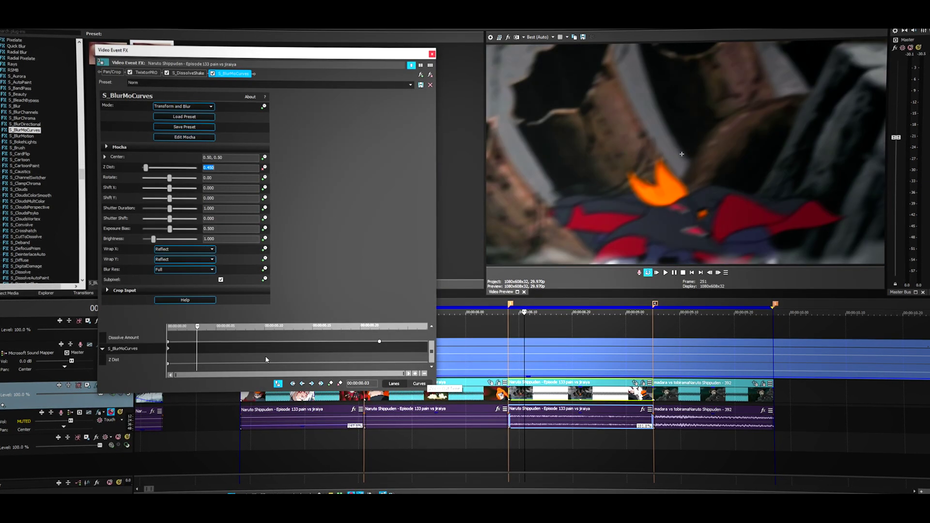
# Step: Keyframe the third clip's Z Dist to 0.850 at 00:00:00.07, seven frames after the clip's start
pyautogui.click(169, 365)
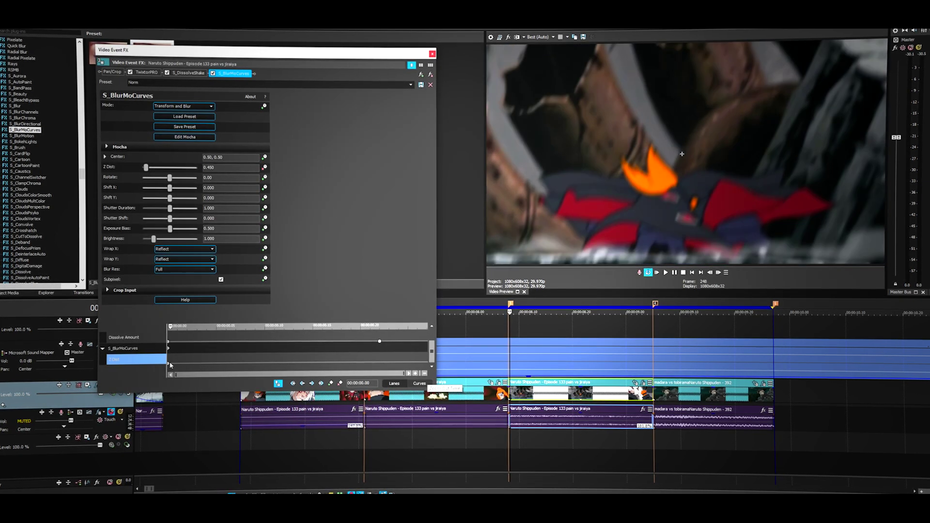
pyautogui.click(720, 273)
pyautogui.click(720, 272)
pyautogui.click(720, 272)
pyautogui.click(720, 272)
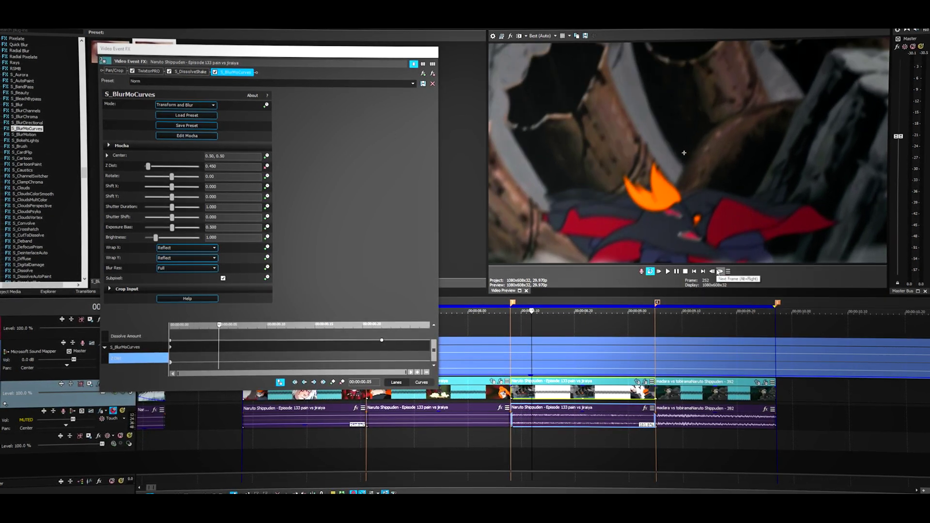
pyautogui.click(719, 272)
pyautogui.click(719, 272)
pyautogui.click(719, 272)
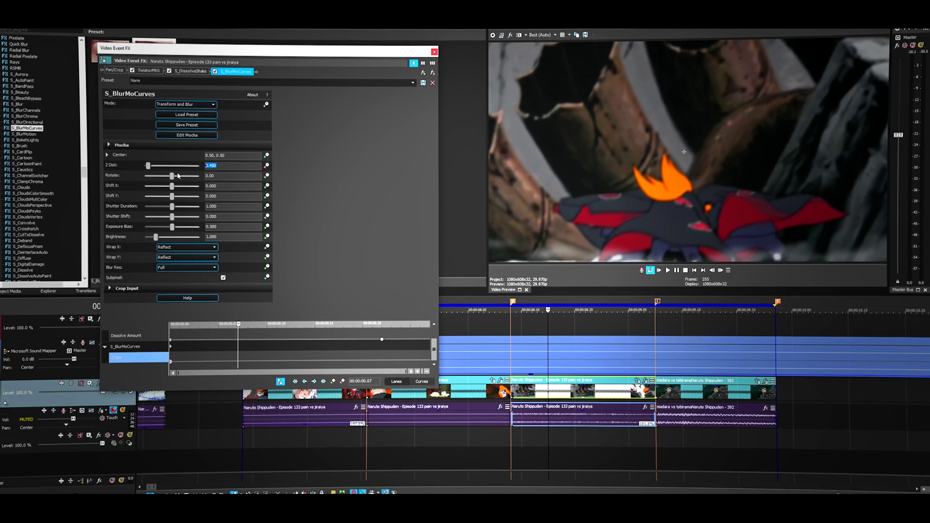
pyautogui.write('0.850')
pyautogui.press('Return')
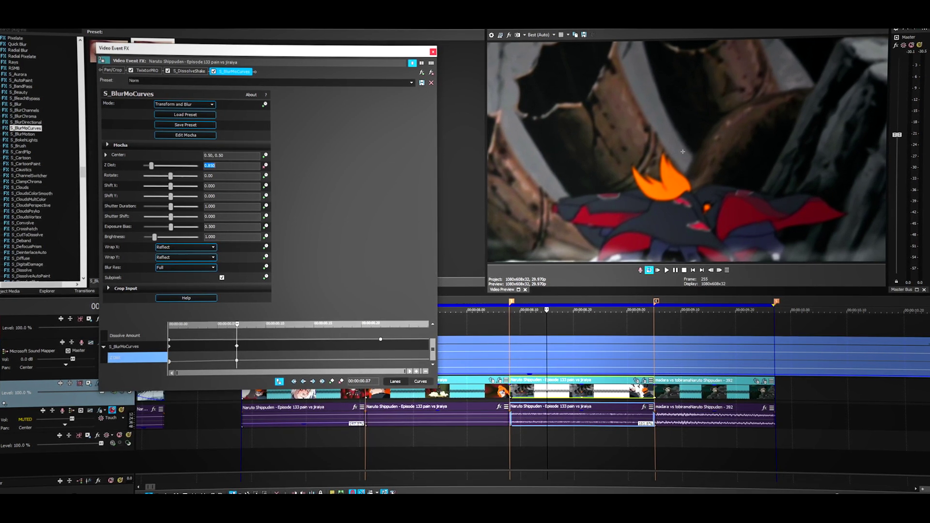
# Step: Keyframe the third clip's Z Dist to 1 at the clip's end and set its starting Z Dist keyframe to Fast Fade
pyautogui.click(369, 355)
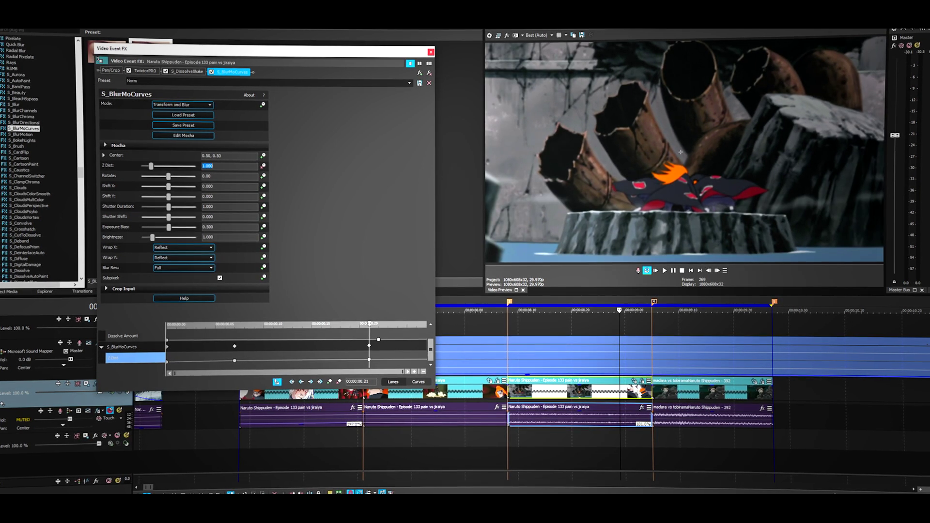
pyautogui.moveTo(370, 346); pyautogui.dragTo(472, 358)
pyautogui.click(168, 363)
pyautogui.rightClick(169, 364)
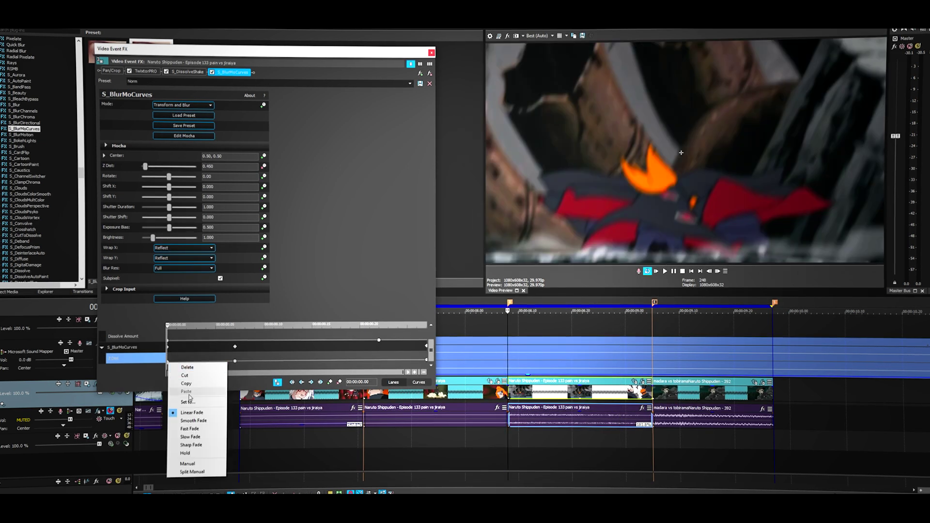
pyautogui.click(191, 428)
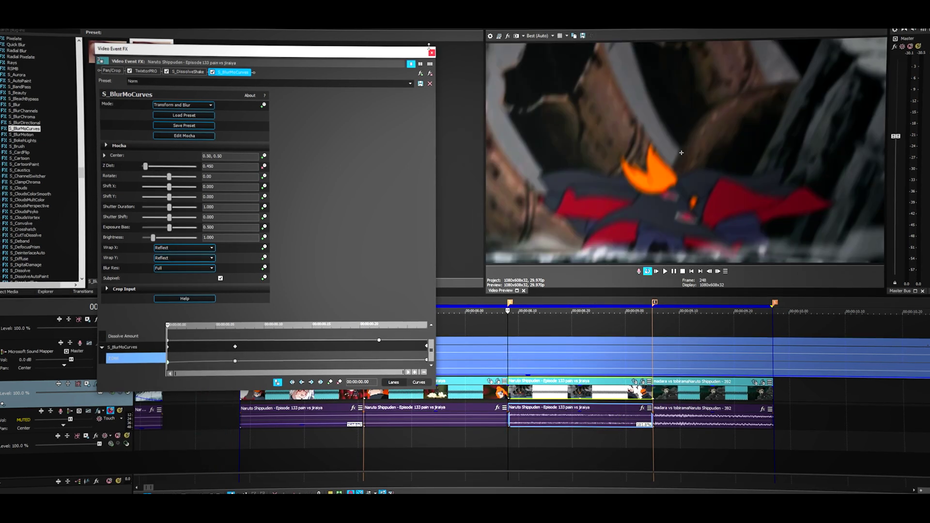
pyautogui.click(432, 53)
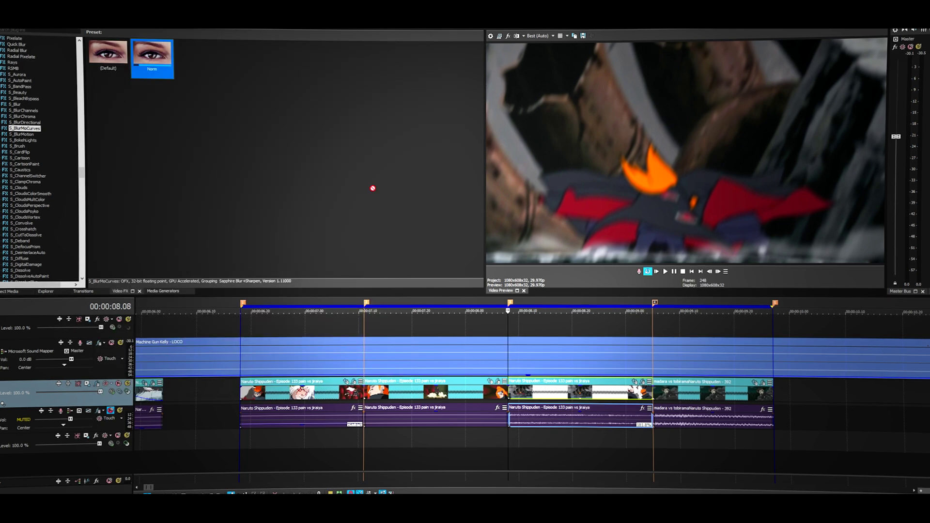
# Step: Apply the S_BlurMoCurves None preset to the fourth short clip, set Z Dist to 0.450 and enable its keyframe animation
pyautogui.moveTo(717, 402); pyautogui.dragTo(700, 400)
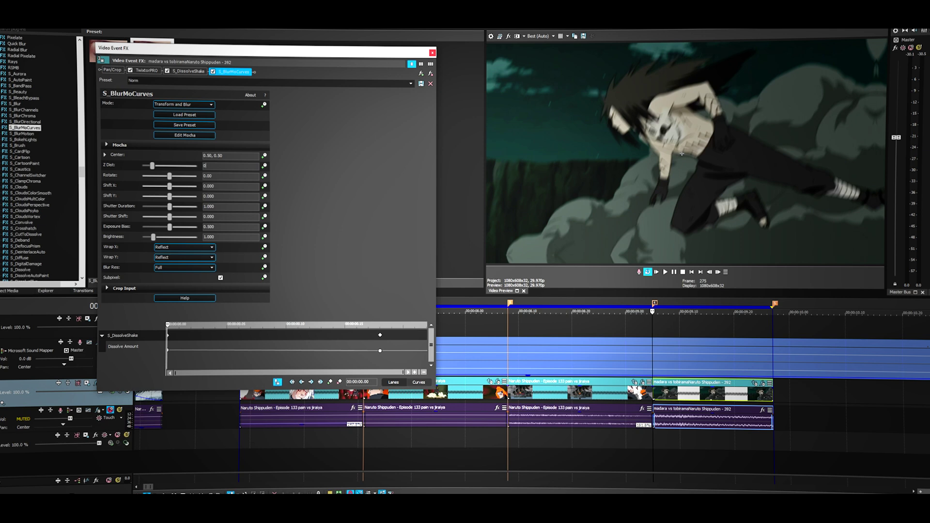
pyautogui.press('Return')
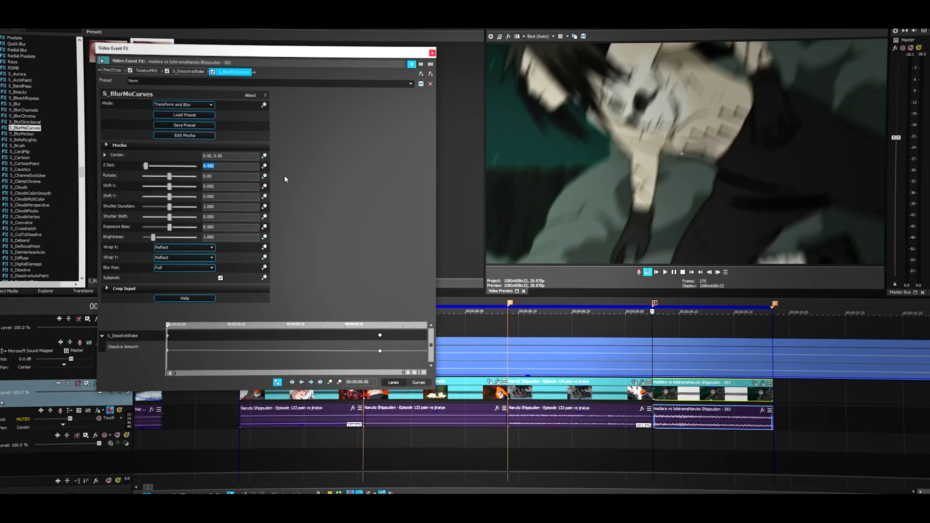
pyautogui.click(265, 165)
pyautogui.moveTo(431, 339); pyautogui.dragTo(391, 353)
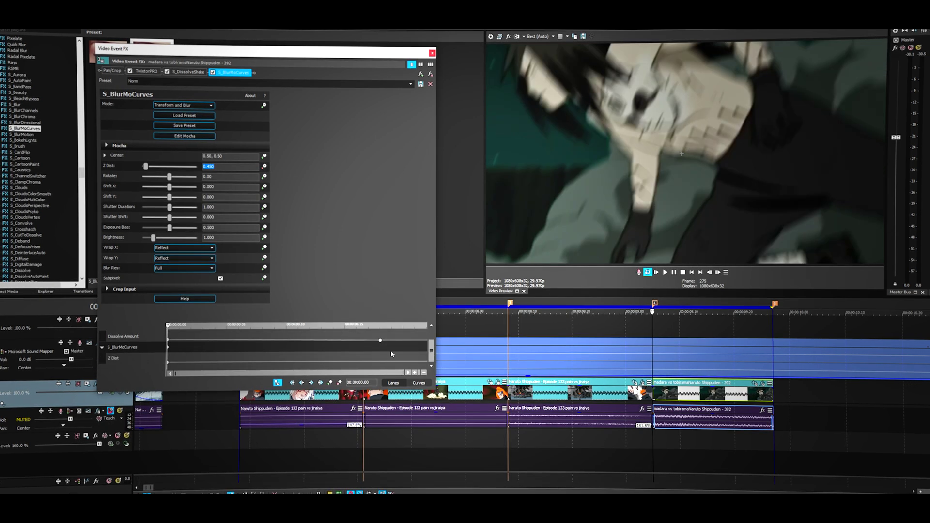
# Step: Keyframe the fourth clip's Z Dist to 0.85 at 00:00:00.06
pyautogui.click(343, 365)
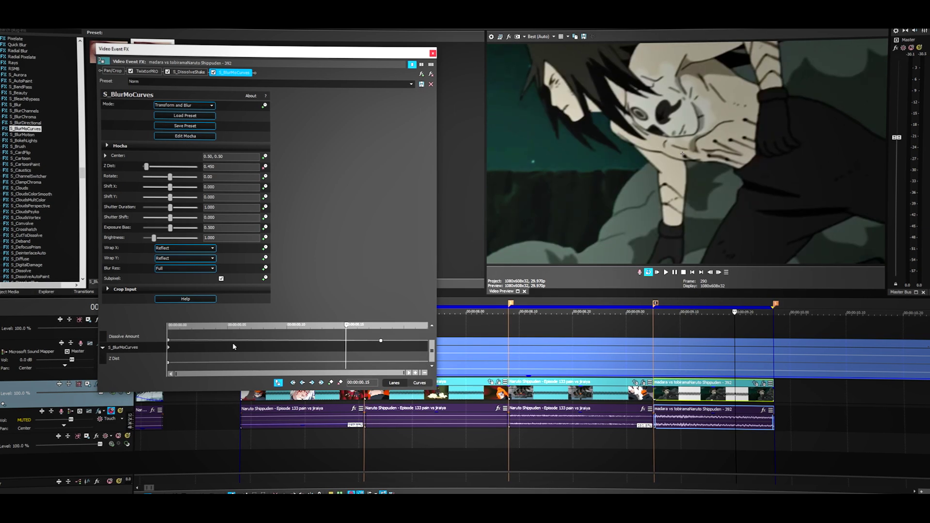
pyautogui.click(240, 359)
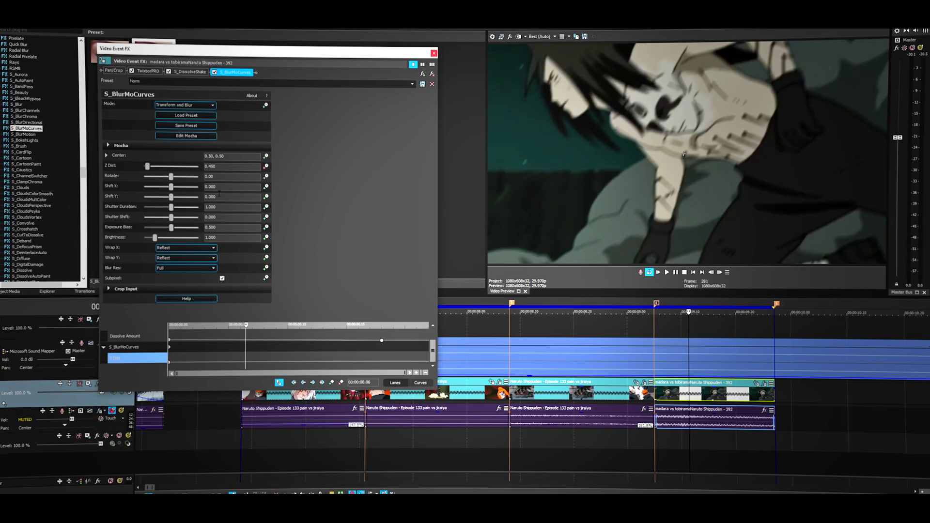
pyautogui.doubleClick(228, 167)
pyautogui.write('0.8')
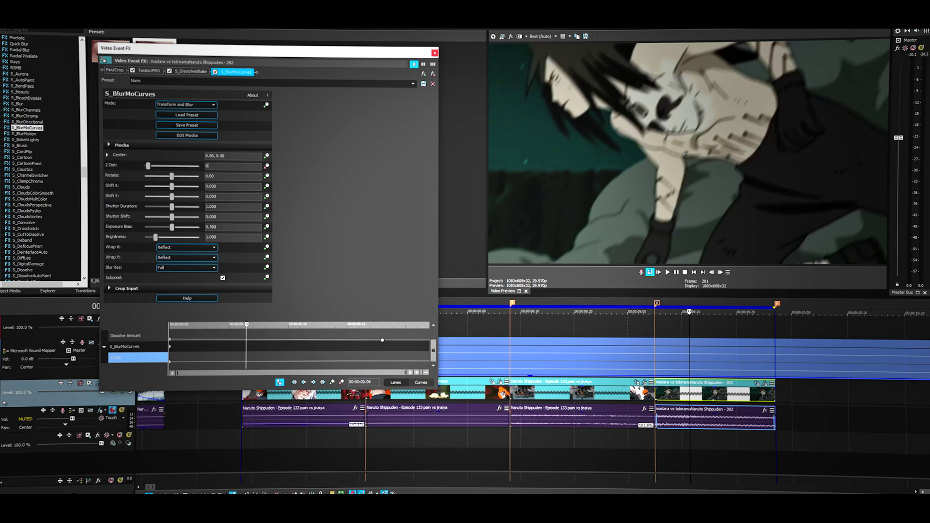
pyautogui.write('5')
pyautogui.press('Return')
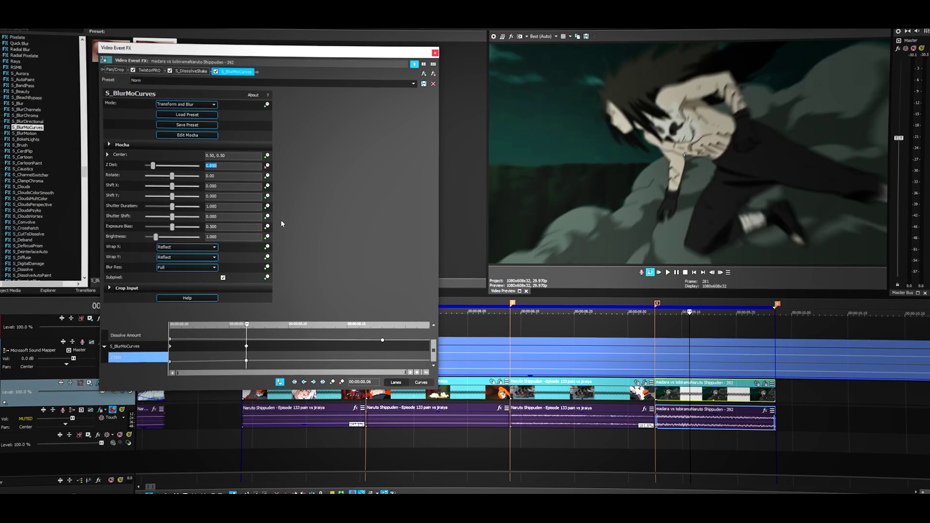
# Step: Keyframe the fourth clip's Z Dist to 1 at the clip's end and set its starting Z Dist keyframe to Fast Fade
pyautogui.click(392, 363)
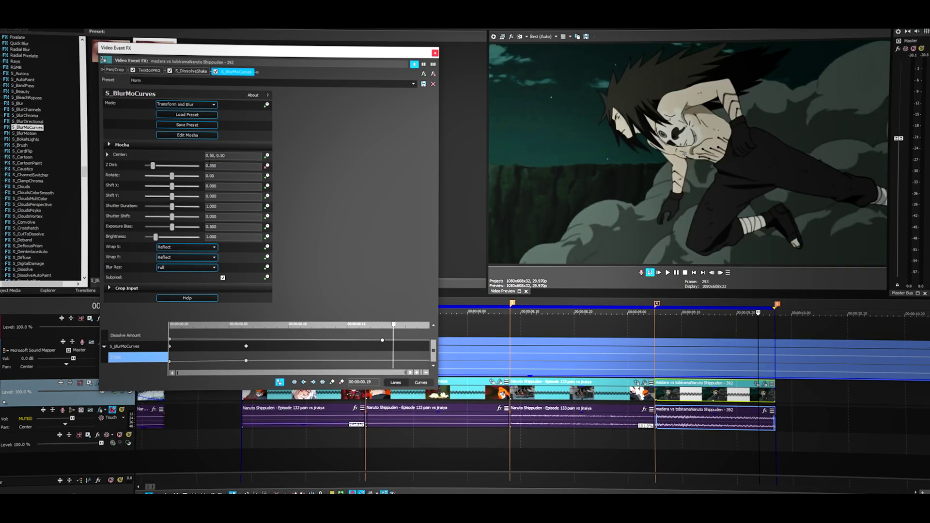
pyautogui.press('Return')
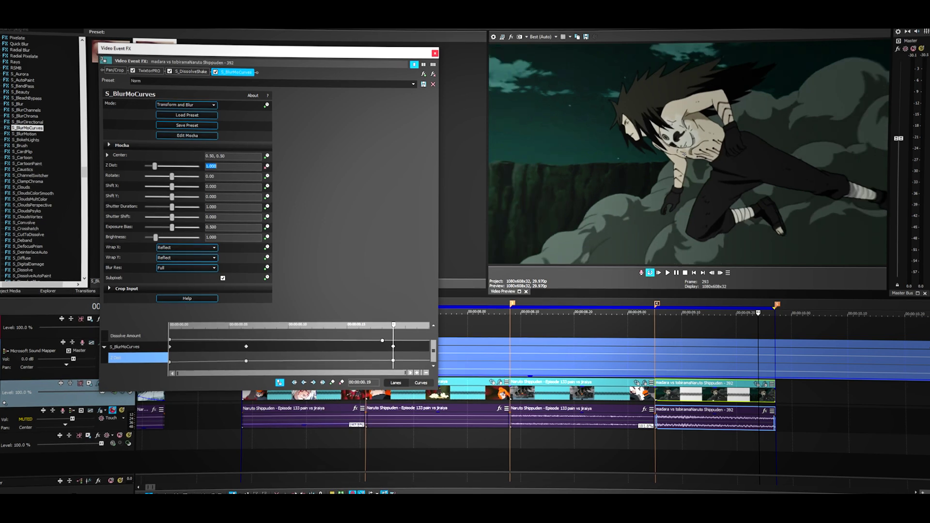
pyautogui.moveTo(396, 348); pyautogui.dragTo(428, 346)
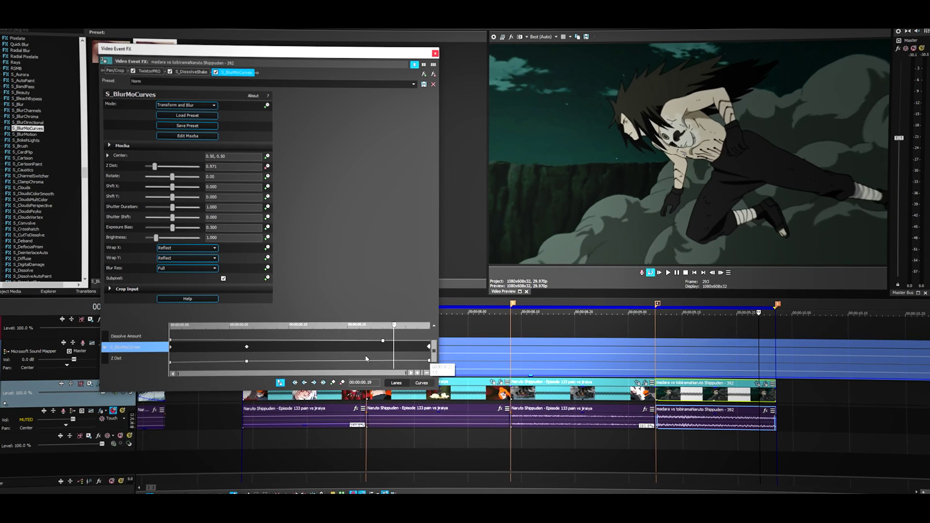
pyautogui.rightClick(171, 364)
pyautogui.click(191, 428)
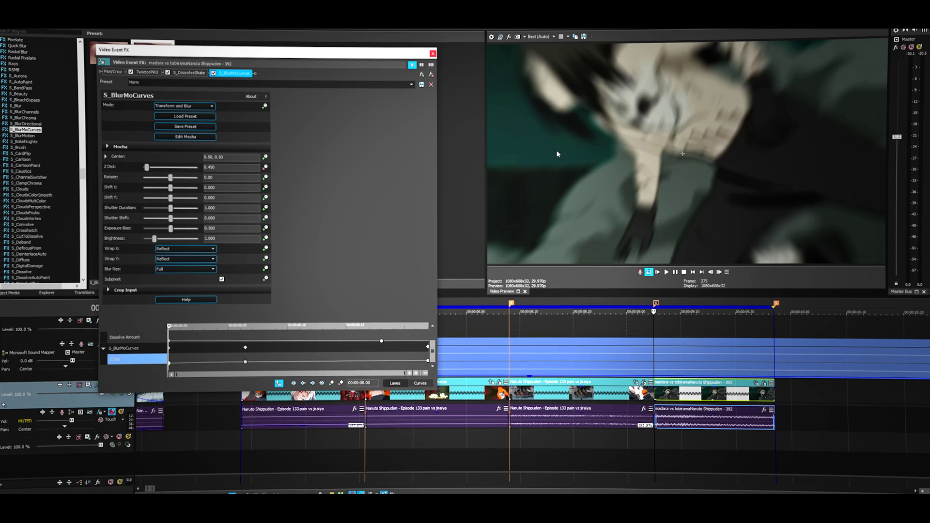
pyautogui.click(432, 54)
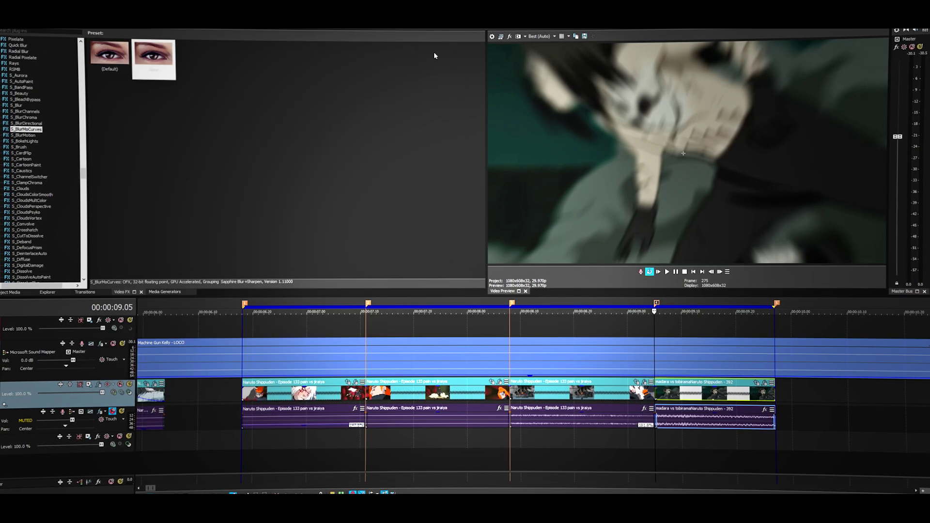
# Step: Play back the edit across the four short clips to check their zoom and shake effects
pyautogui.click(564, 389)
pyautogui.press('space')
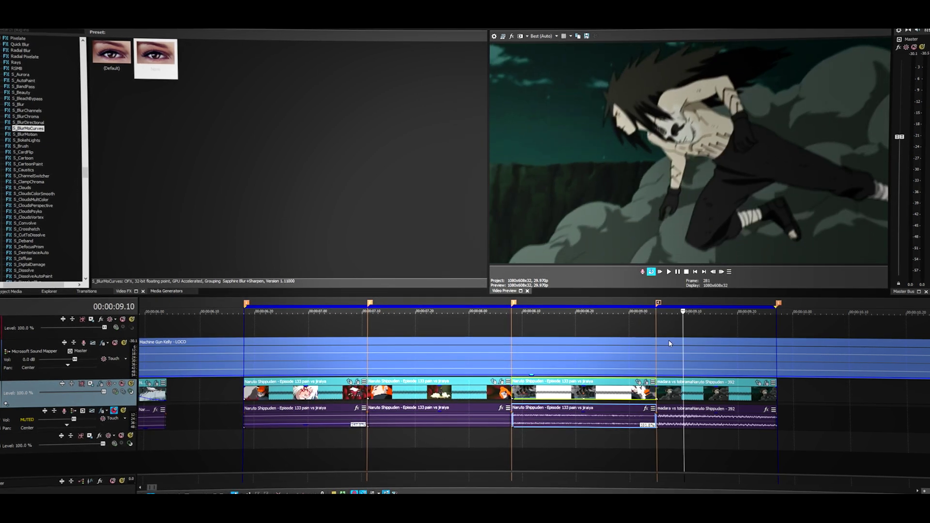
pyautogui.press('space')
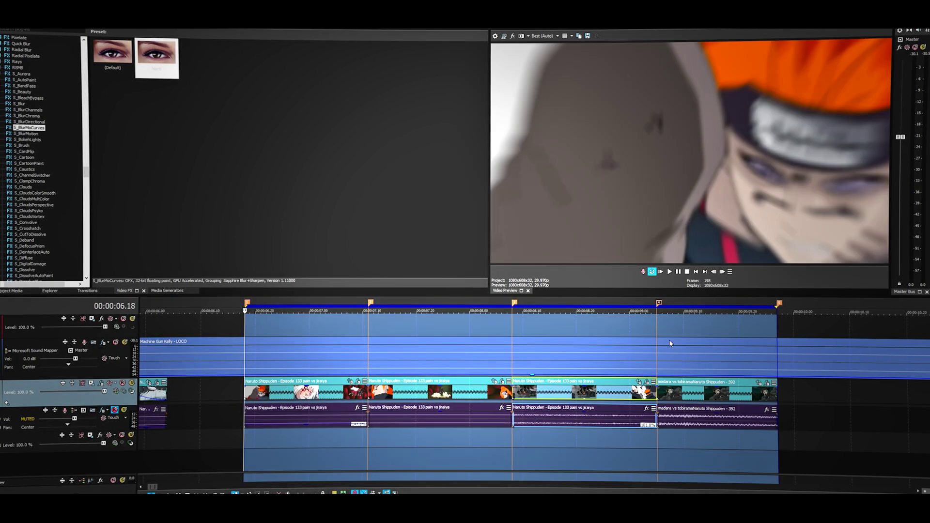
pyautogui.click(675, 275)
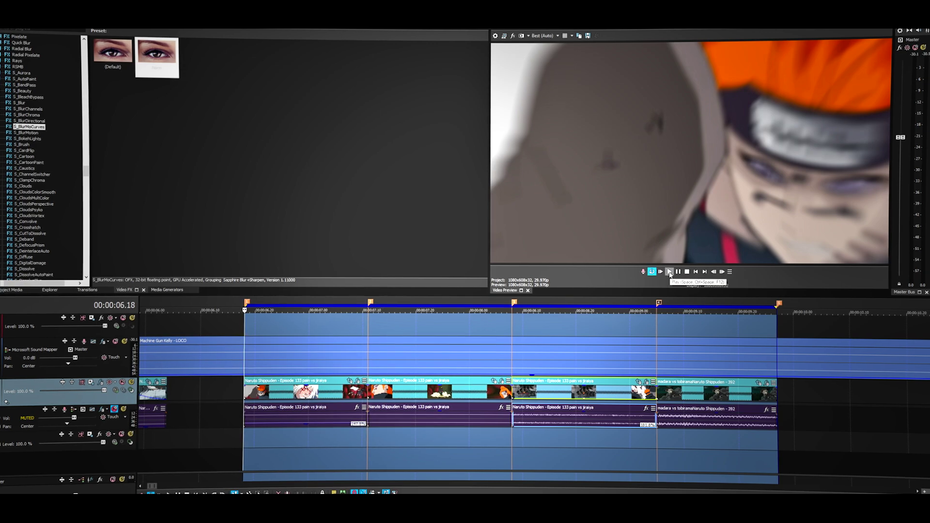